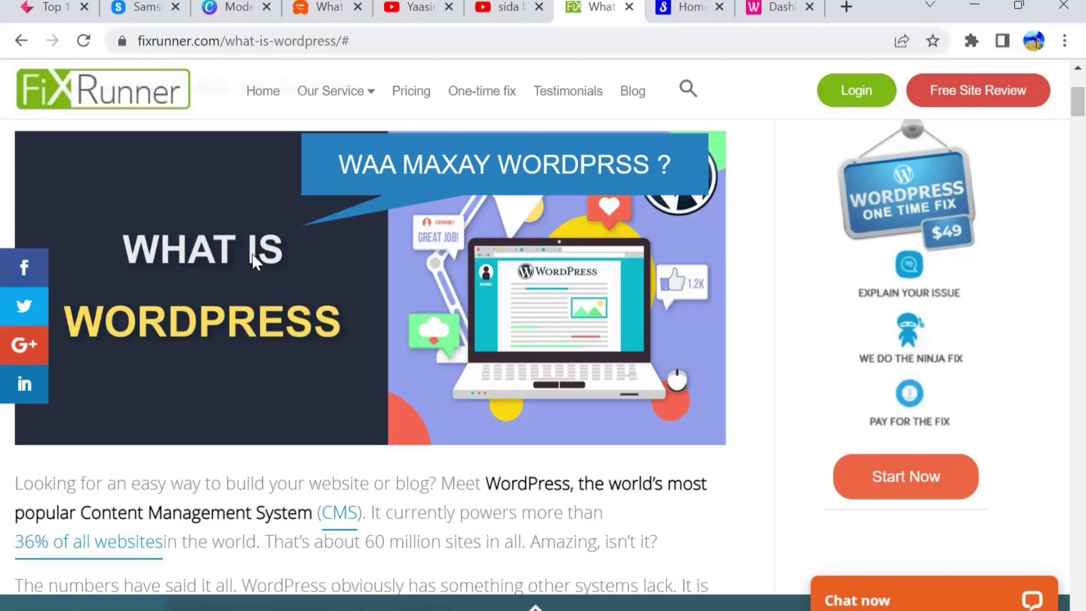
# Switch to the Canva course outline and review its topic list and the page explaining what WordPress is.
pyautogui.click(252, 6)
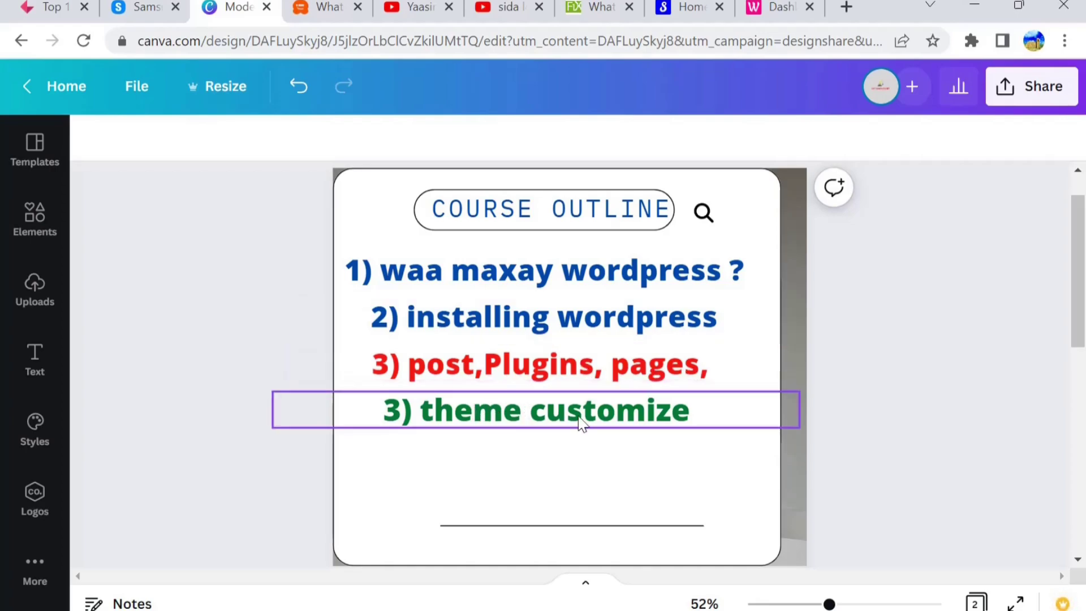
pyautogui.moveTo(1076, 281); pyautogui.dragTo(1057, 440)
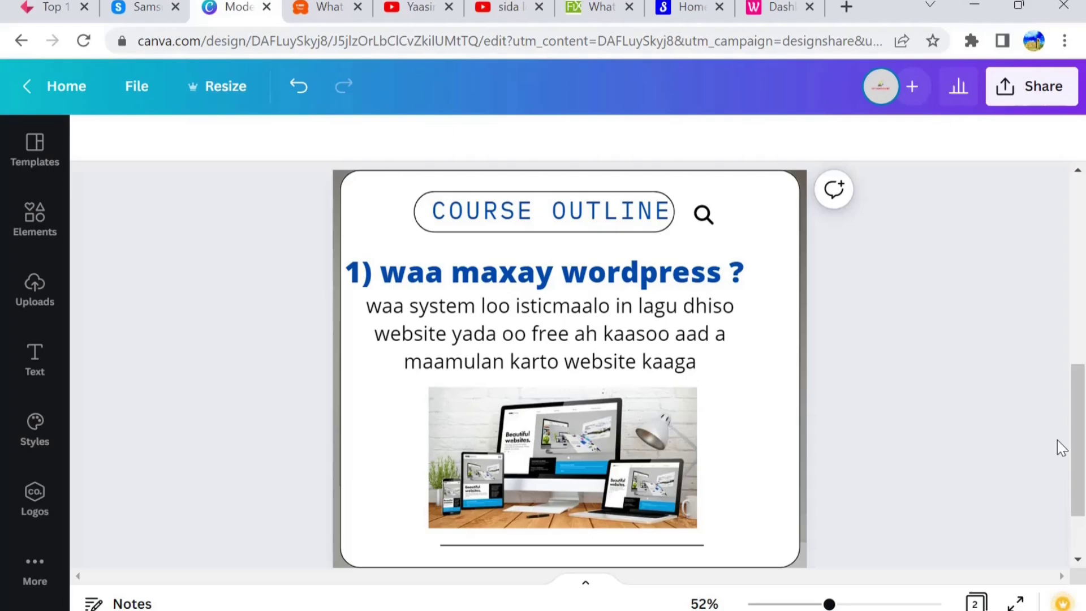
pyautogui.moveTo(1081, 452); pyautogui.dragTo(1047, 296)
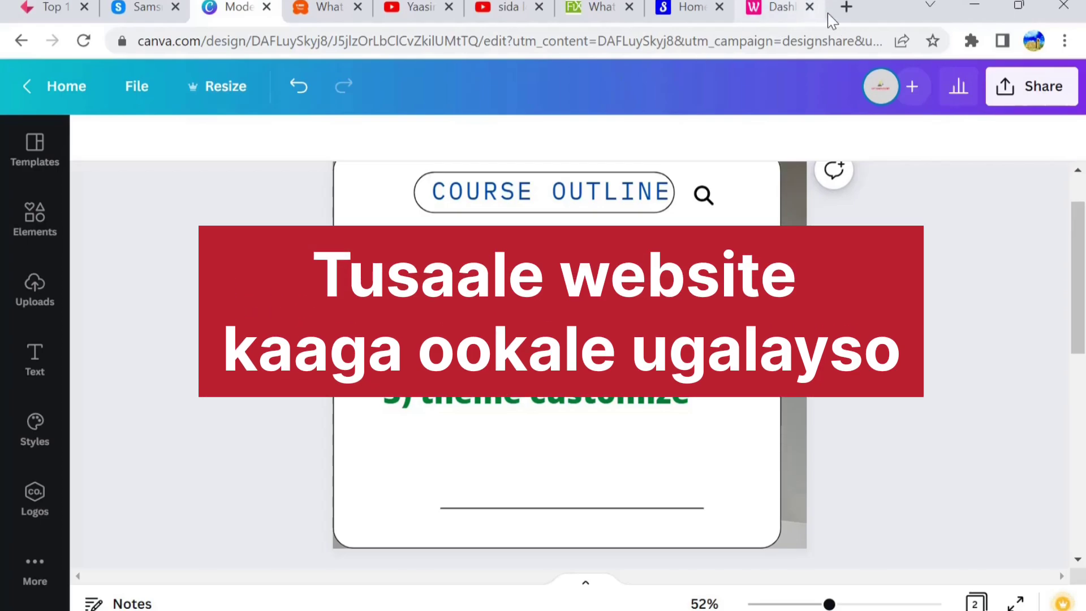
# Load the WordPress admin dashboard at waqaal.com/wp-admin/ in a new browser tab.
pyautogui.click(836, 11)
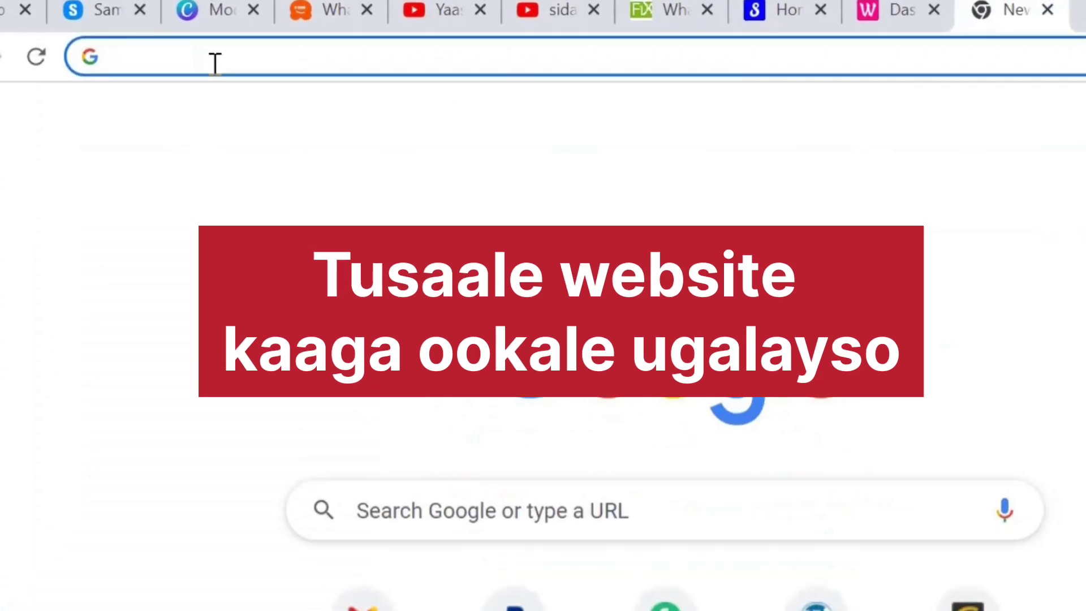
pyautogui.write('waqaal.com')
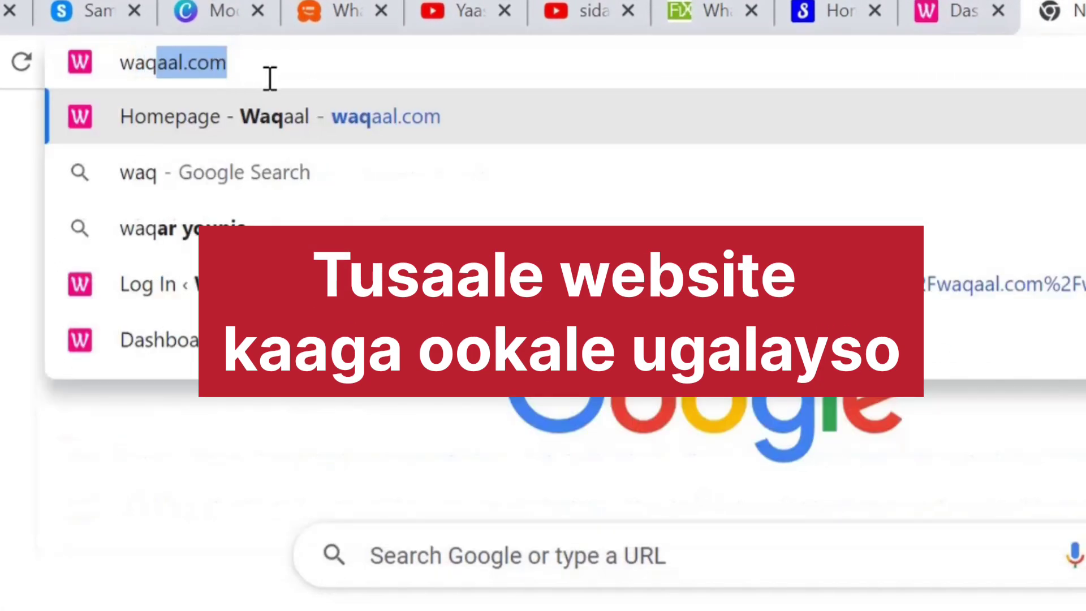
pyautogui.click(270, 78)
pyautogui.write('/')
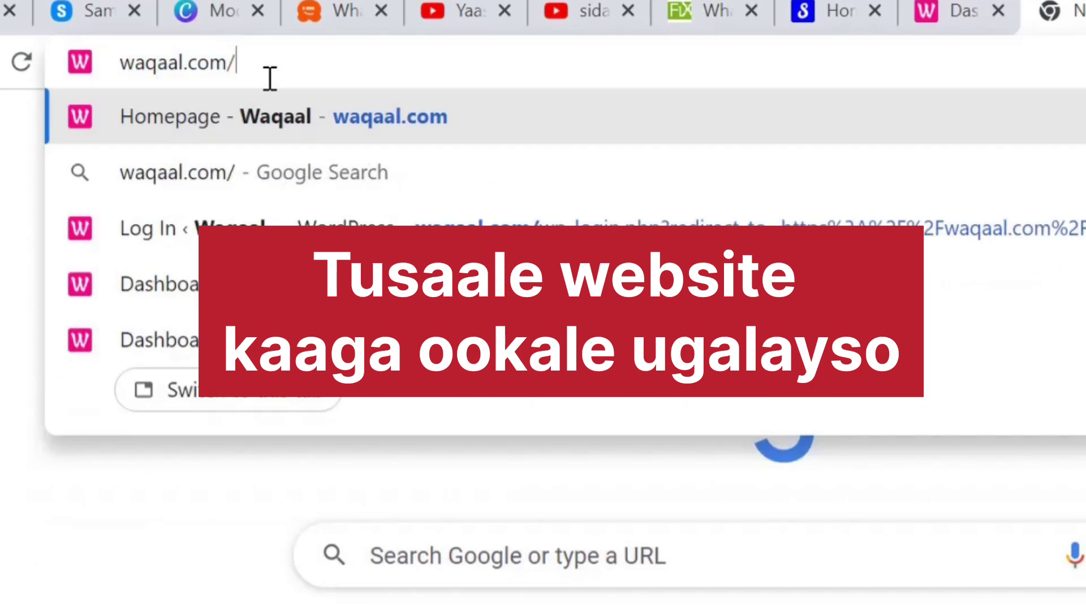
pyautogui.write('wp-adm')
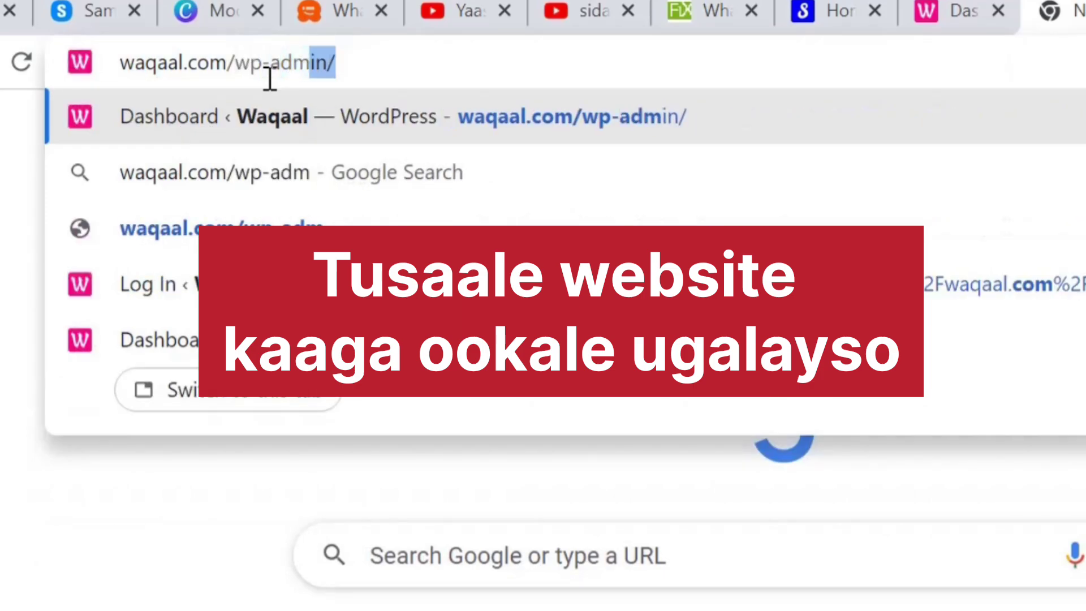
pyautogui.write('in')
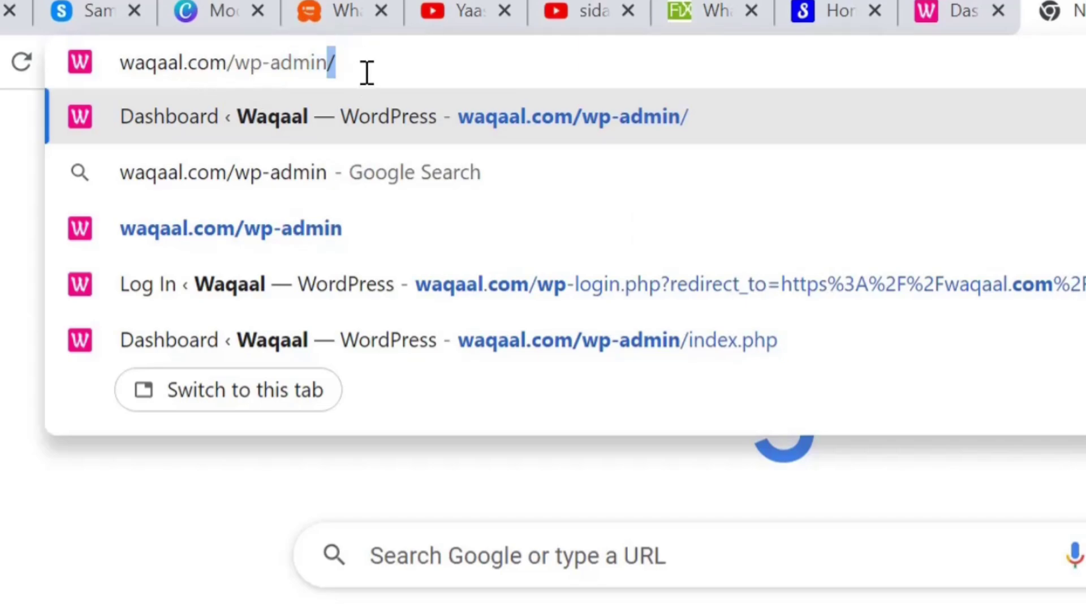
pyautogui.press('Return')
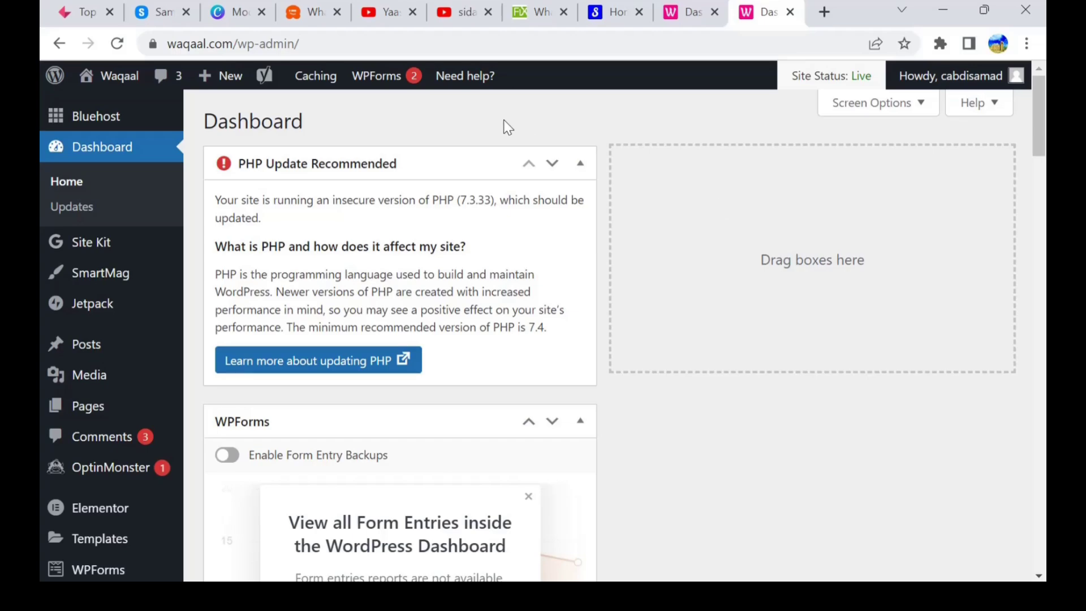
# Return to the Canva course outline and view the WordPress definition on page 2.
pyautogui.click(242, 9)
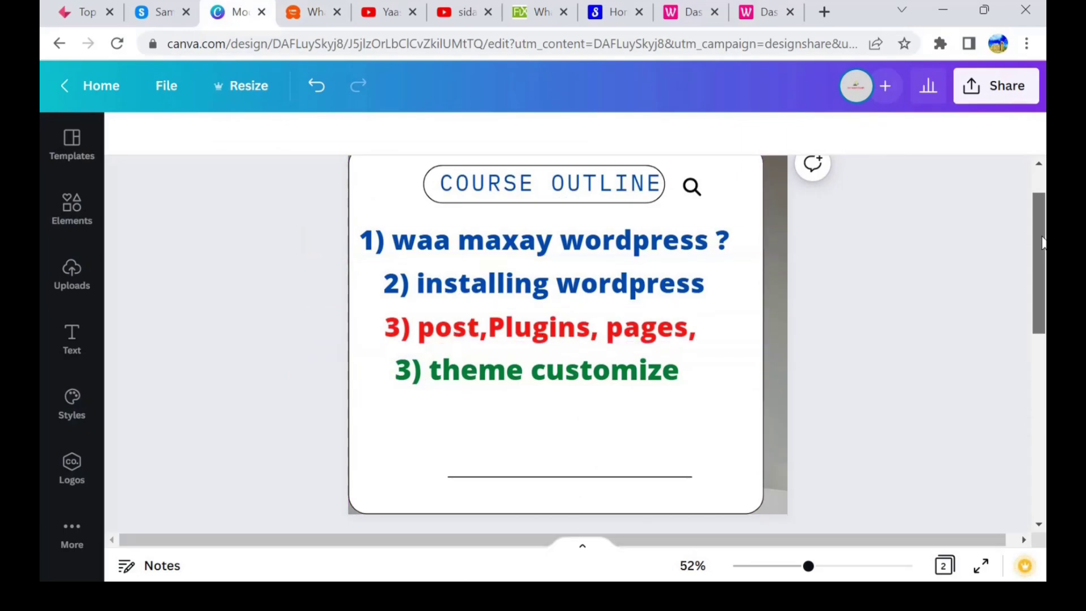
pyautogui.moveTo(1039, 251); pyautogui.dragTo(1042, 388)
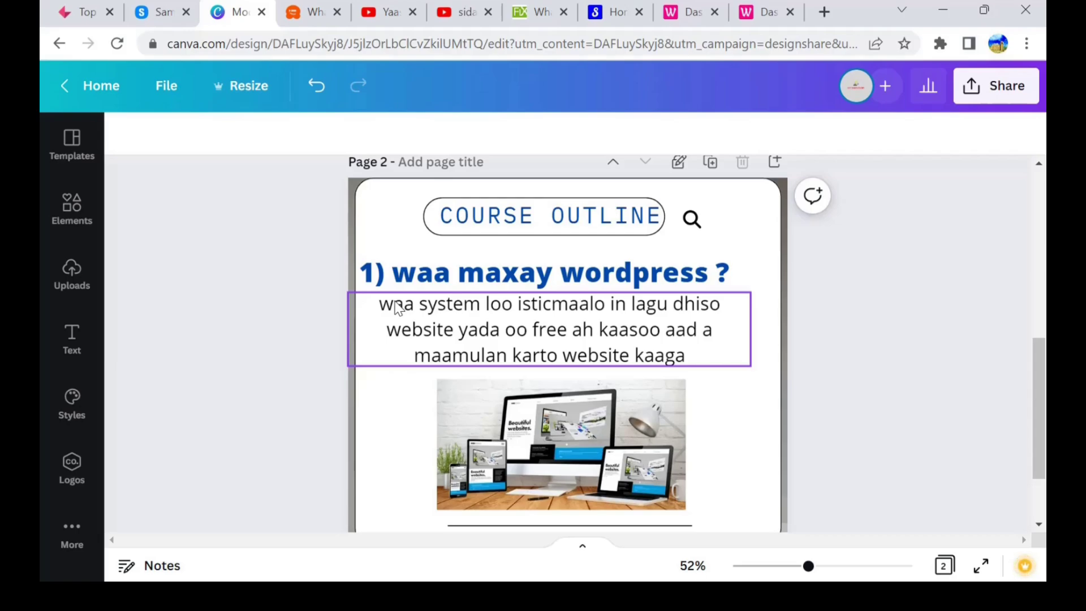
# Open Samsung from the Influencer Marketing Hub list of WordPress e-commerce sites and look through its home page offers.
pyautogui.click(86, 5)
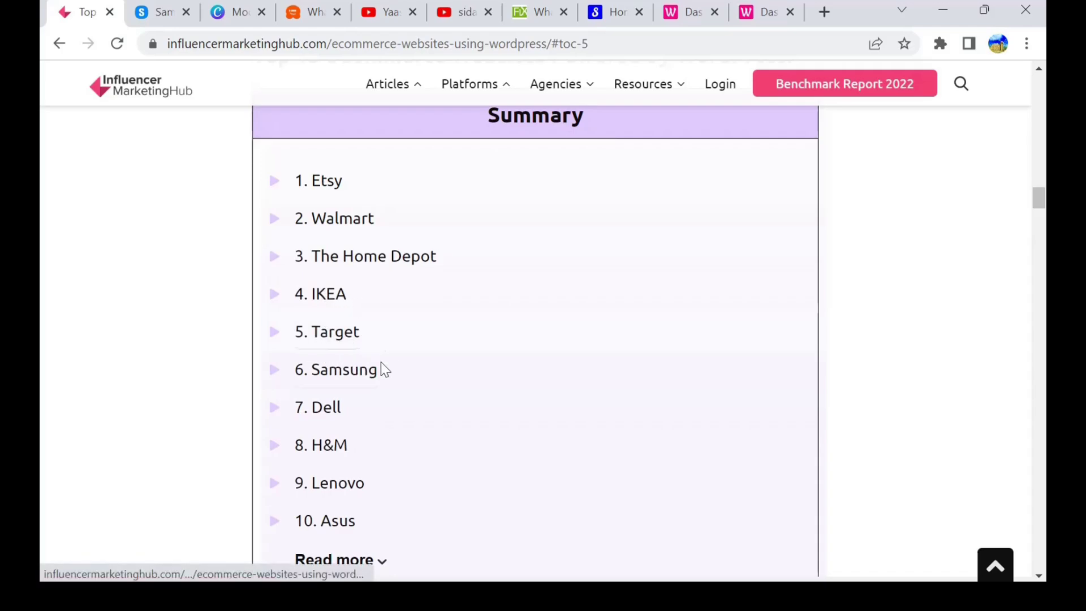
pyautogui.click(338, 370)
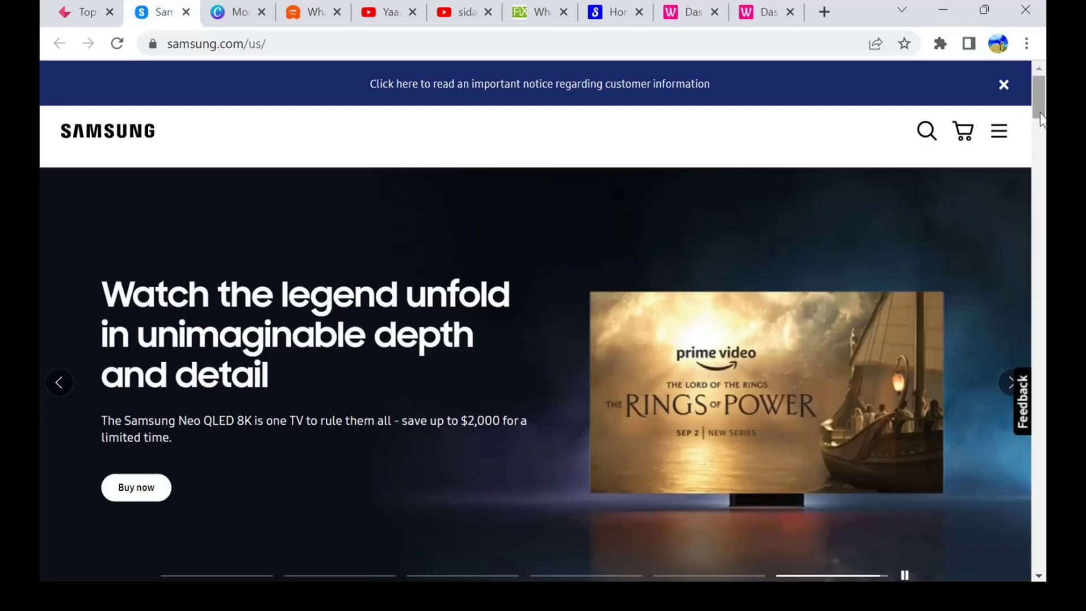
pyautogui.scroll(-10, 543, 317)
pyautogui.scroll(-5, 1046, 170)
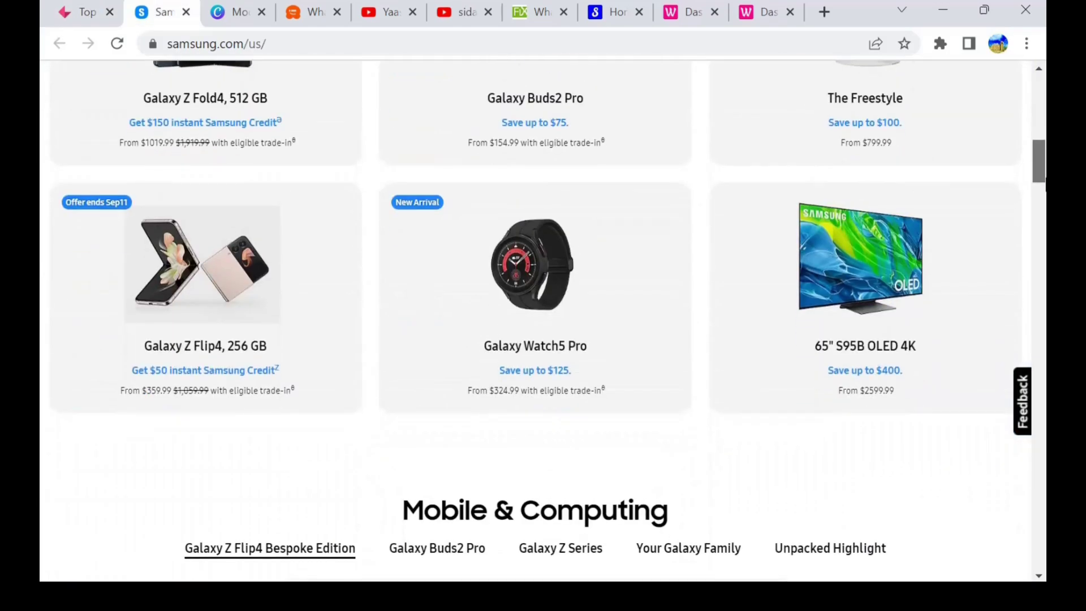
pyautogui.scroll(2, 1045, 178)
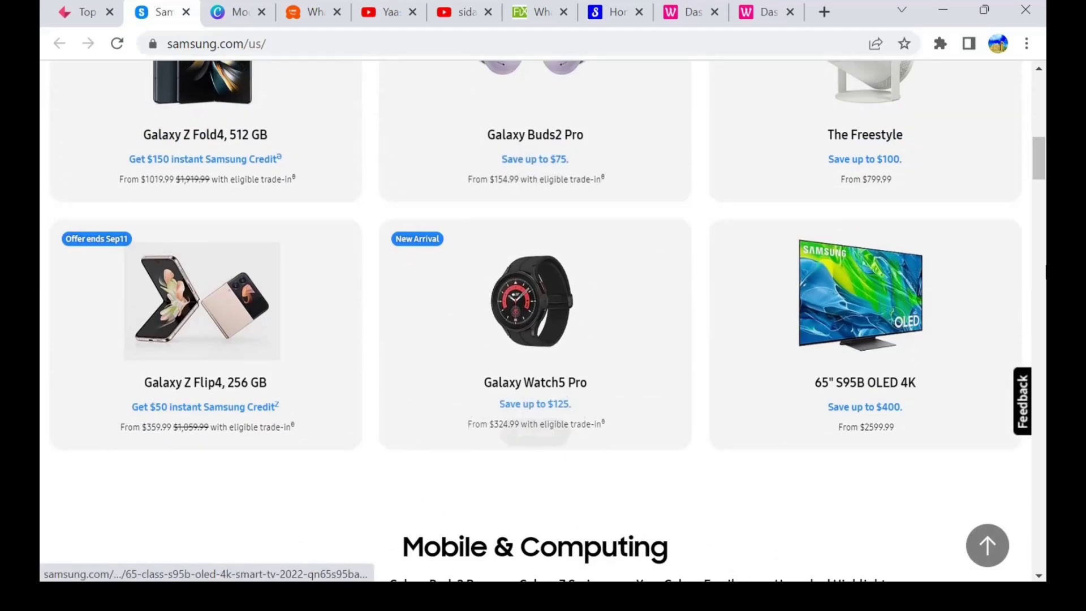
pyautogui.moveTo(1035, 164); pyautogui.dragTo(1035, 80)
# Review the posts, plugins and pages topic in the Canva outline and the latest offers section on the Samsung home page.
pyautogui.click(238, 12)
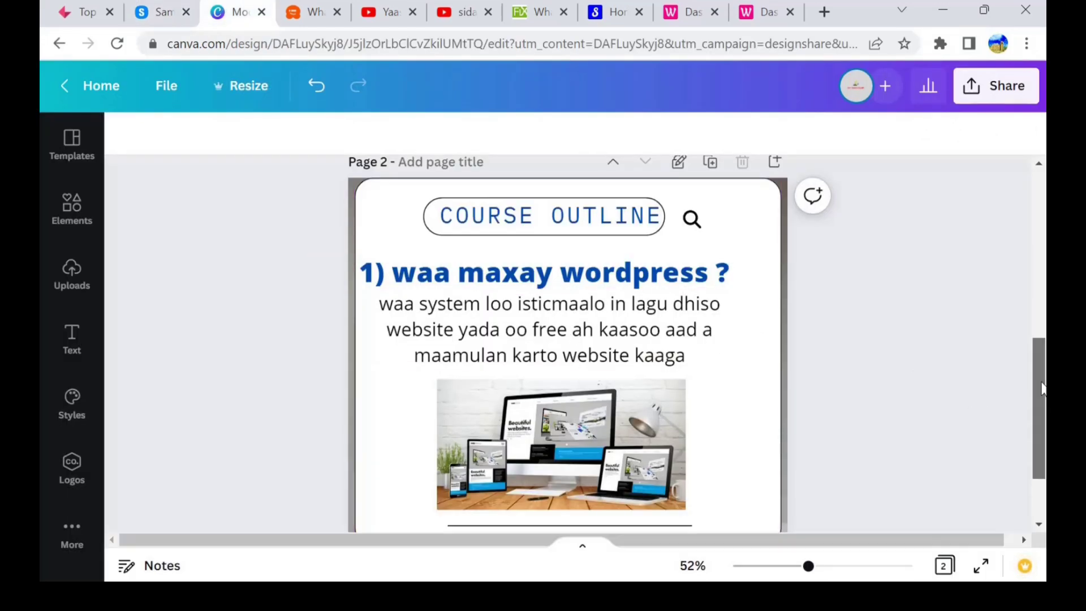
pyautogui.moveTo(1039, 407); pyautogui.dragTo(1028, 295)
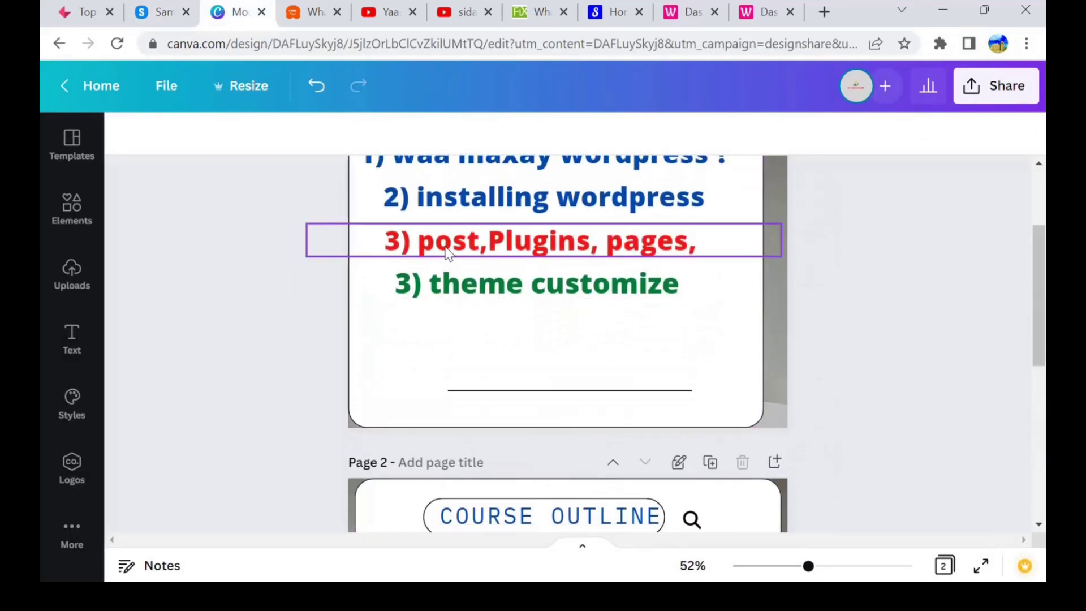
pyautogui.click(161, 12)
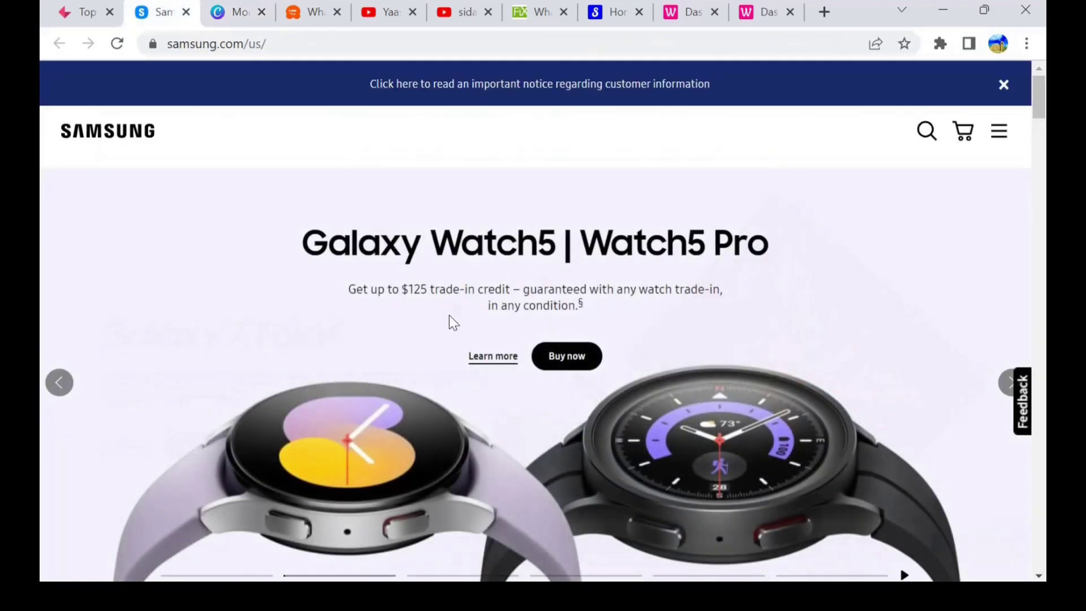
pyautogui.scroll(-5, 434, 247)
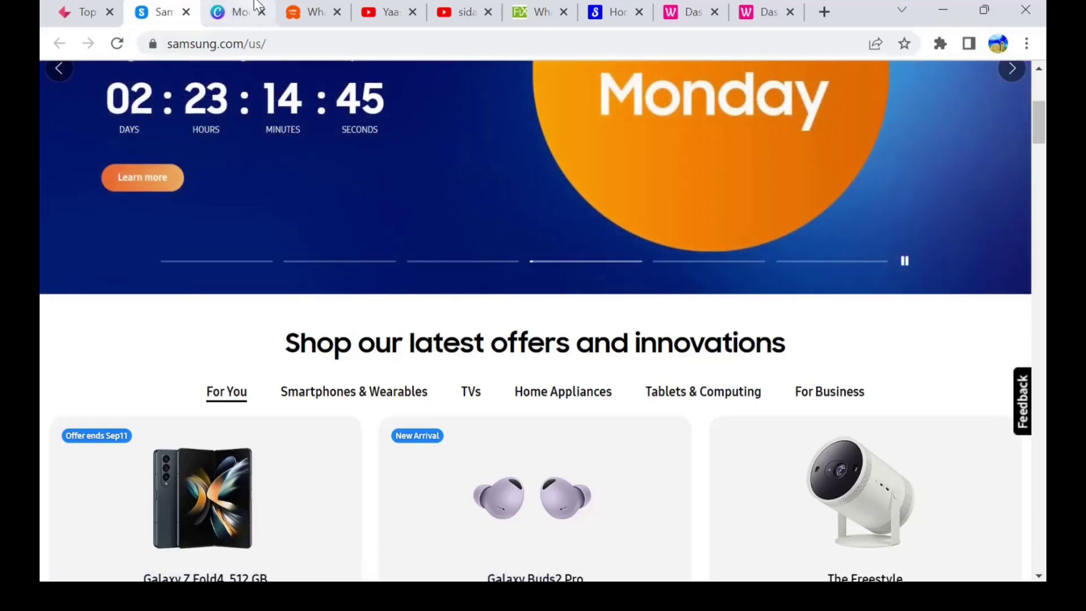
# Switch to the Waqaal WordPress dashboard and open the list of all posts.
pyautogui.click(238, 12)
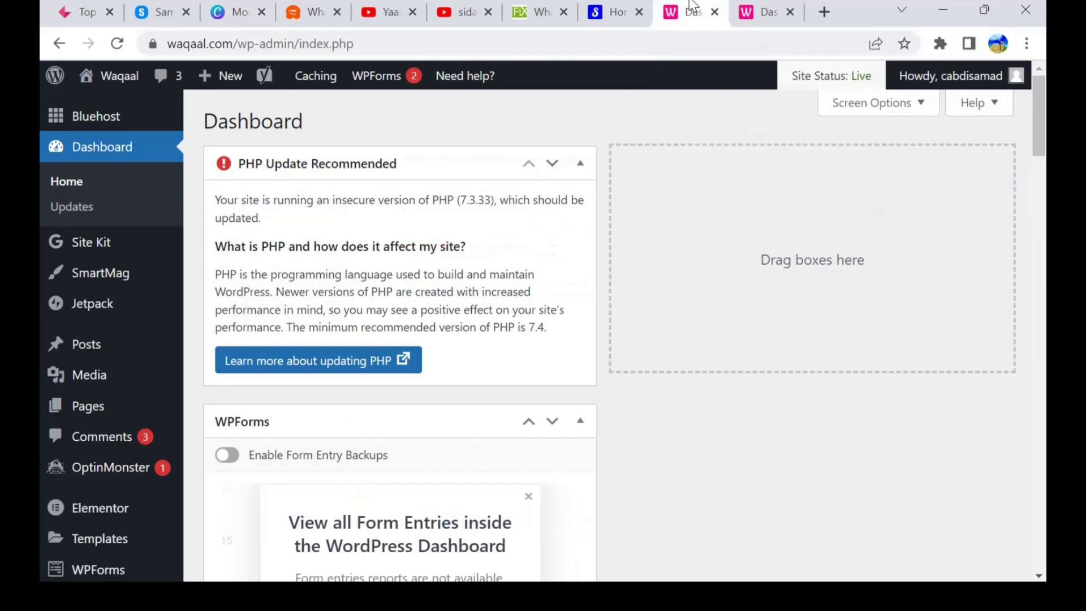
pyautogui.moveTo(71, 374)
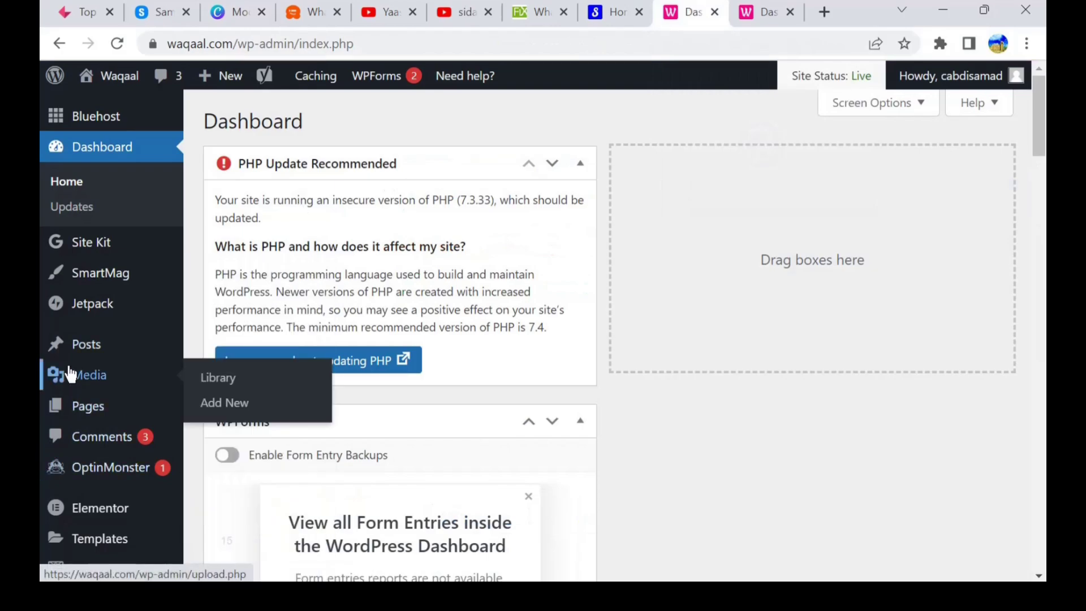
pyautogui.moveTo(92, 352)
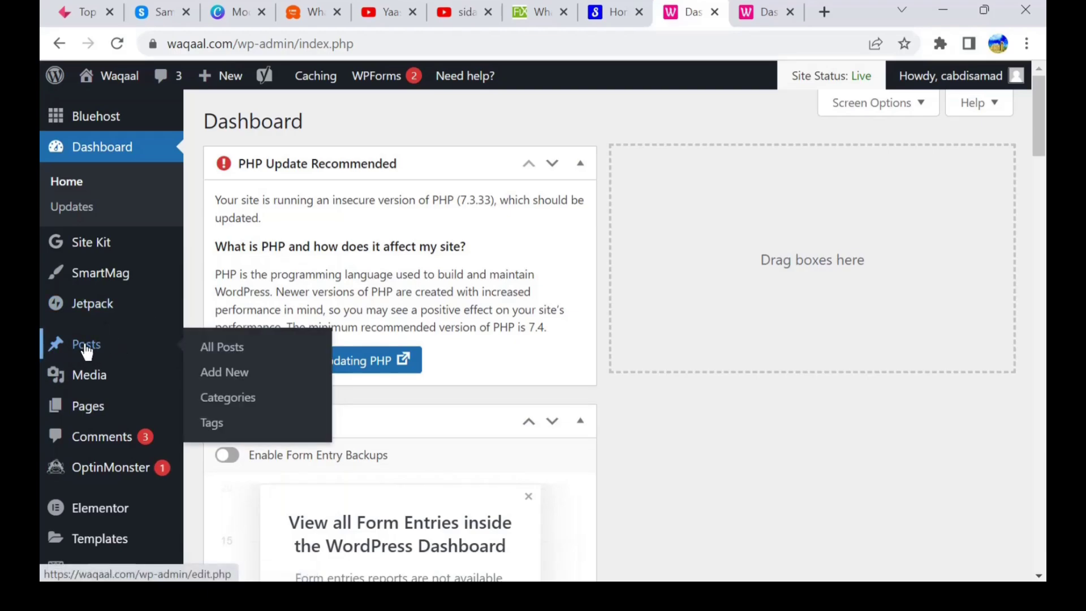
pyautogui.click(222, 348)
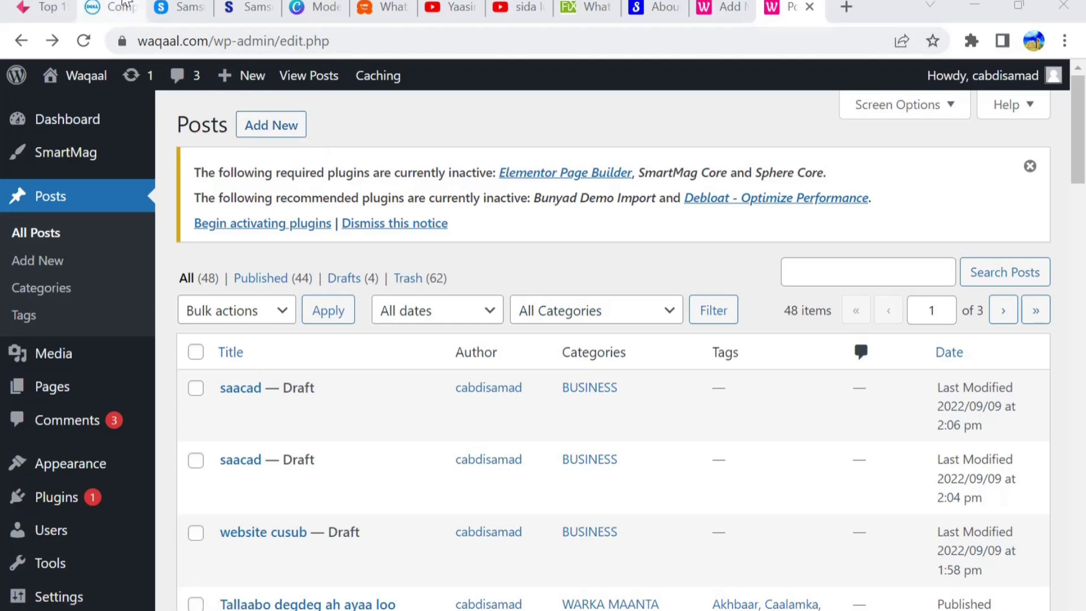
# View the Dell and Samsung sites as examples and return to the WordPress posts list.
pyautogui.click(123, 6)
pyautogui.click(181, 8)
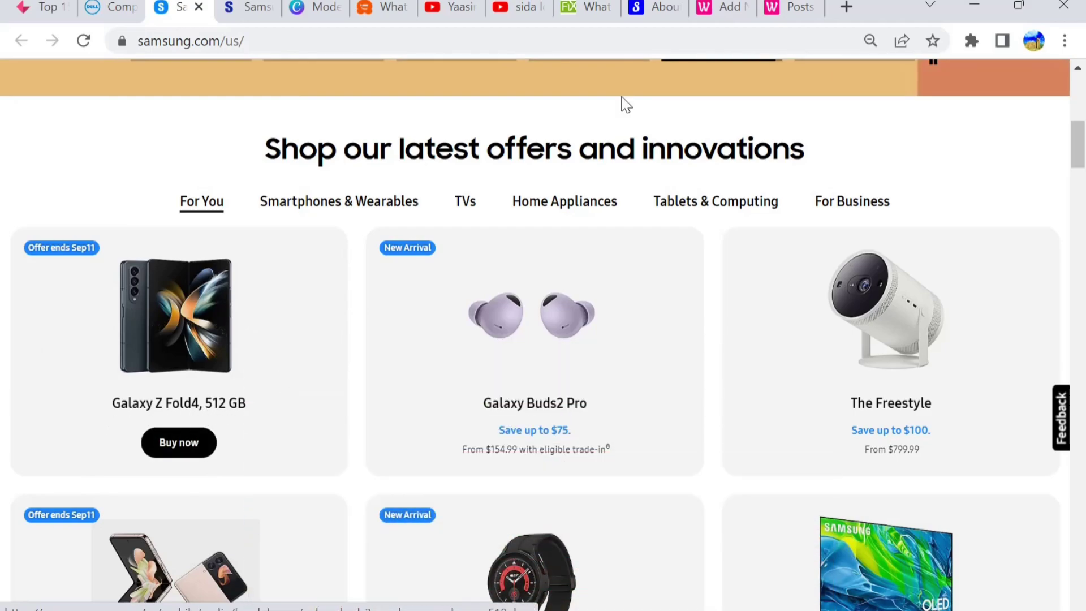
pyautogui.click(785, 5)
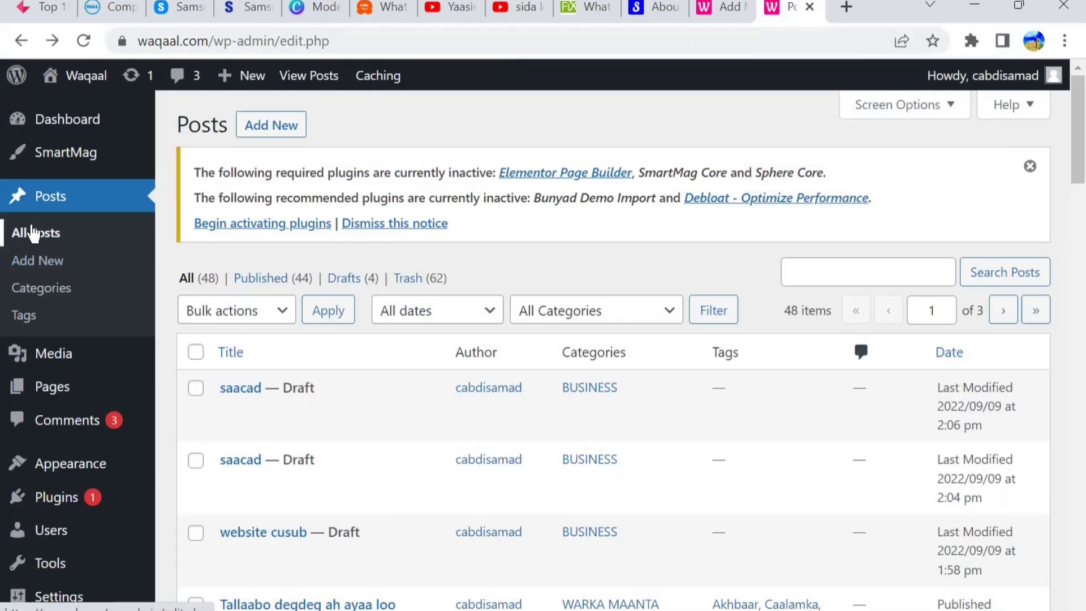
# Create a new post titled "saacad" with a paragraph reading "saacad cusb".
pyautogui.click(49, 263)
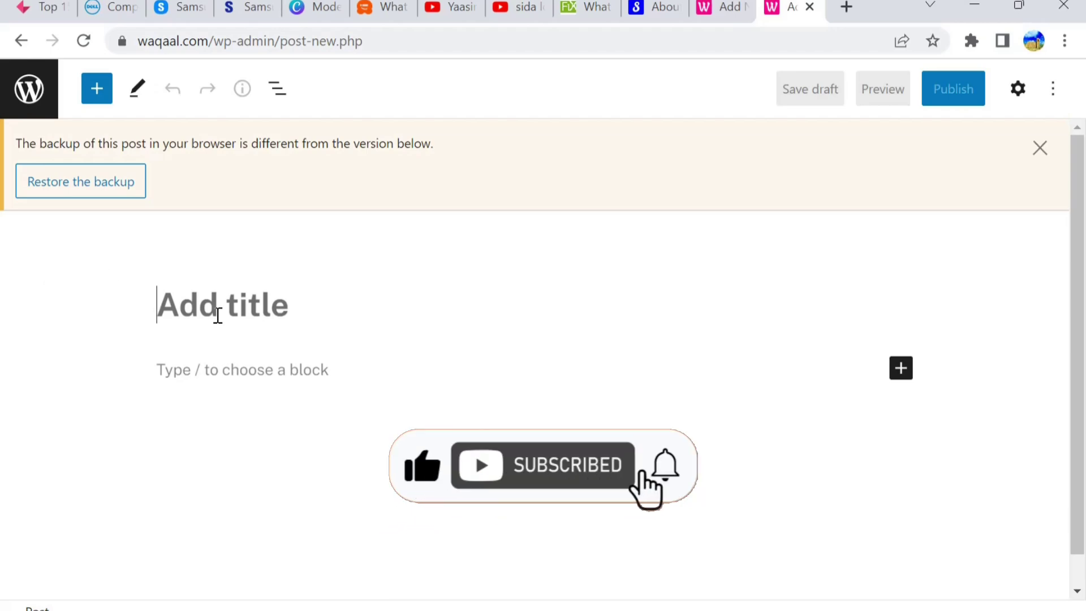
pyautogui.write('saaed')
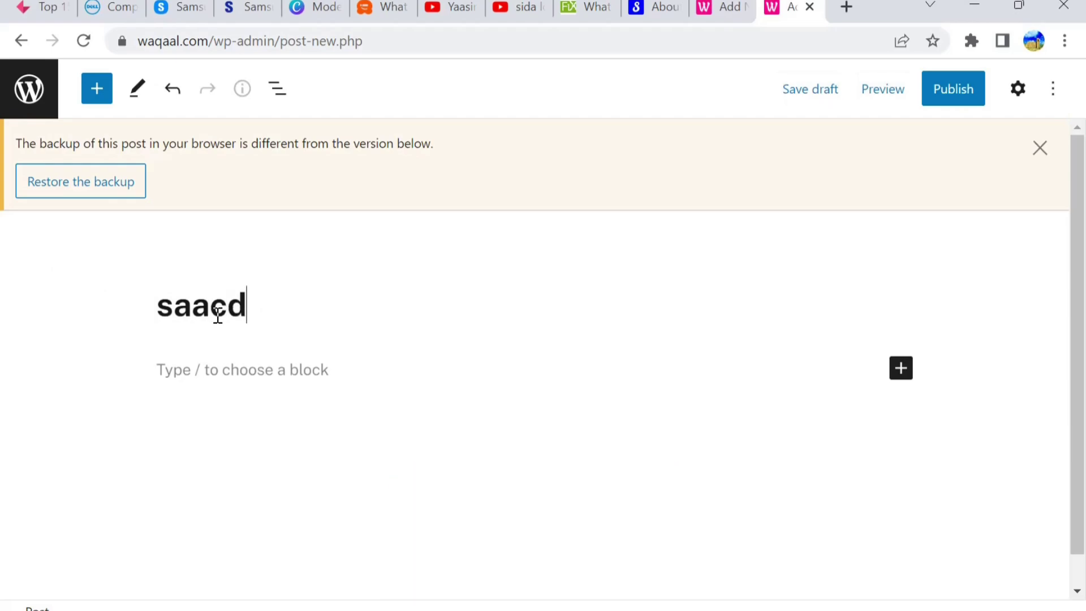
pyautogui.write('d c')
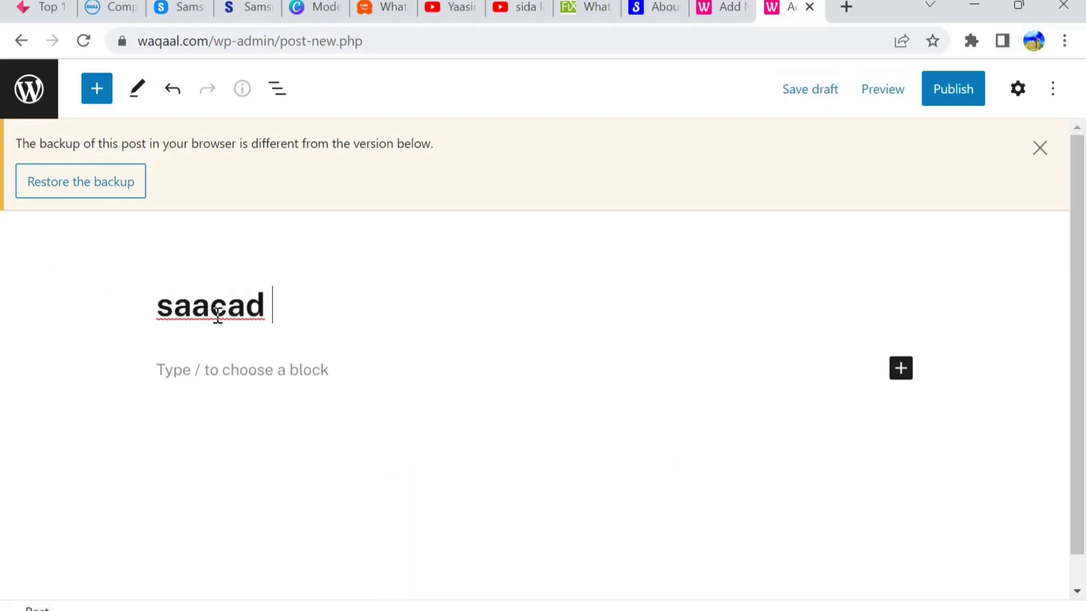
pyautogui.click(216, 375)
pyautogui.write('saacad cusb')
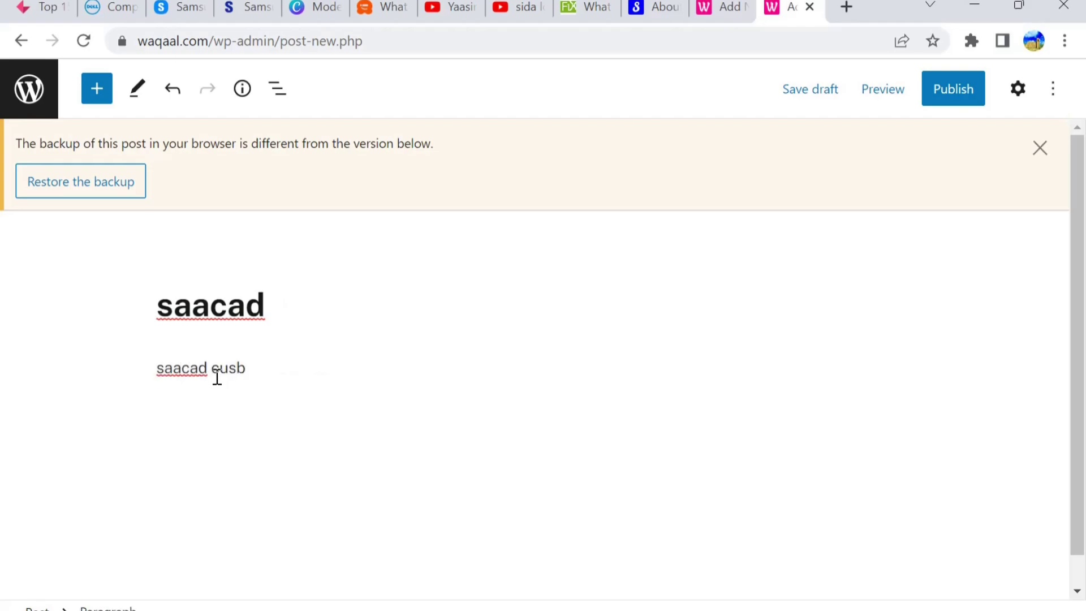
# Compare the product cards on the Samsung home page with the title and paragraph of the new post.
pyautogui.click(180, 7)
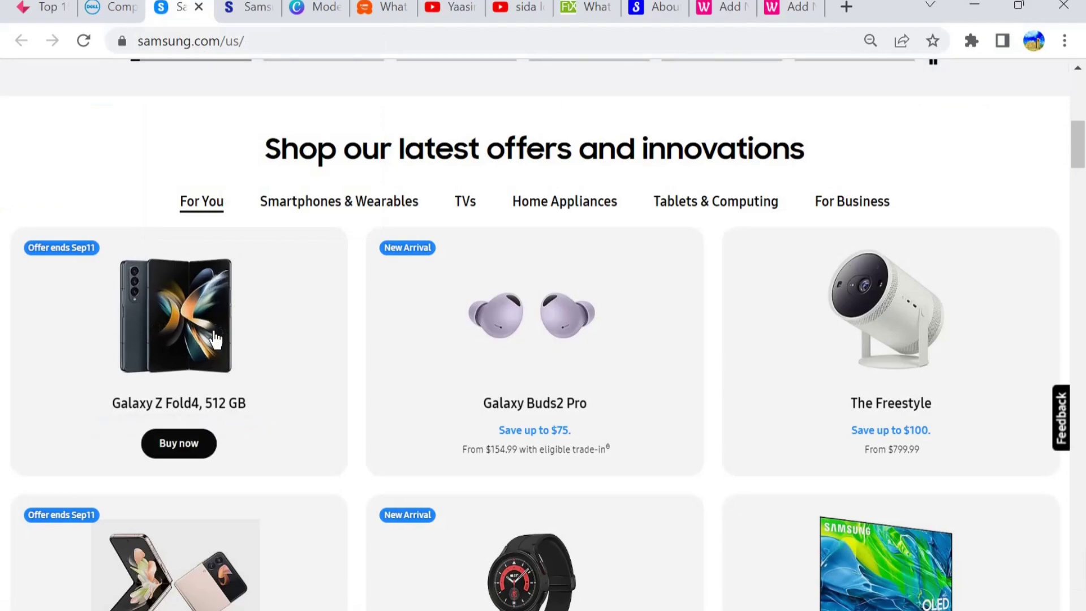
pyautogui.click(772, 7)
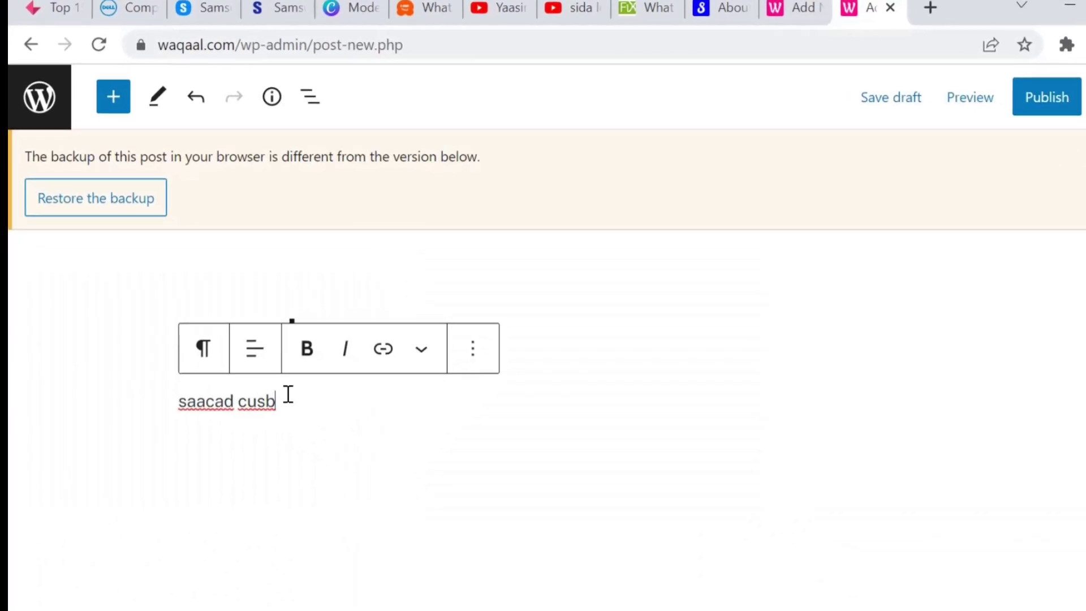
pyautogui.click(260, 497)
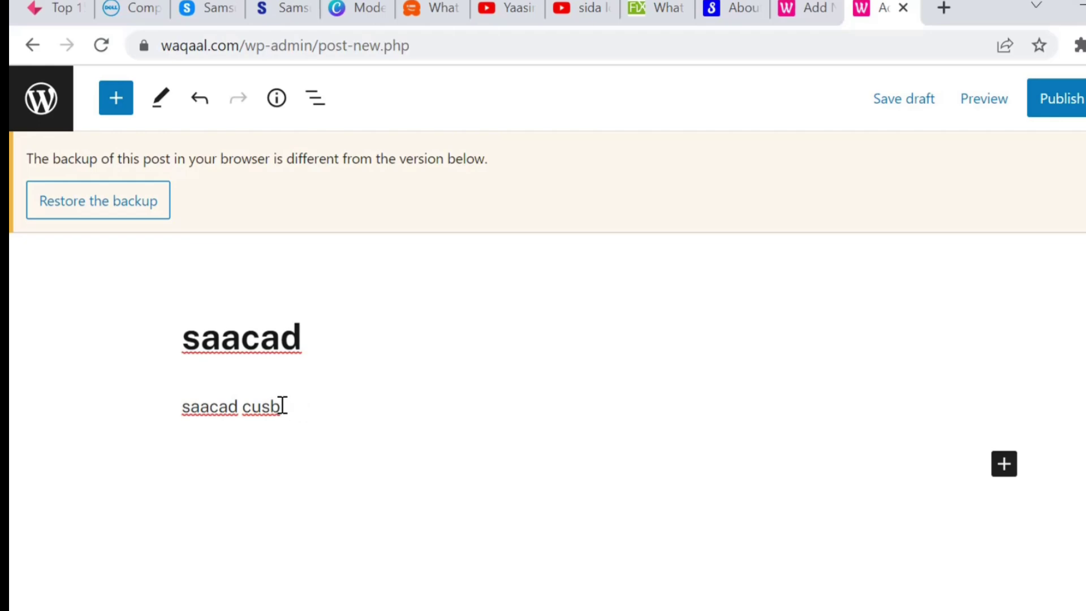
pyautogui.moveTo(282, 404); pyautogui.dragTo(184, 395)
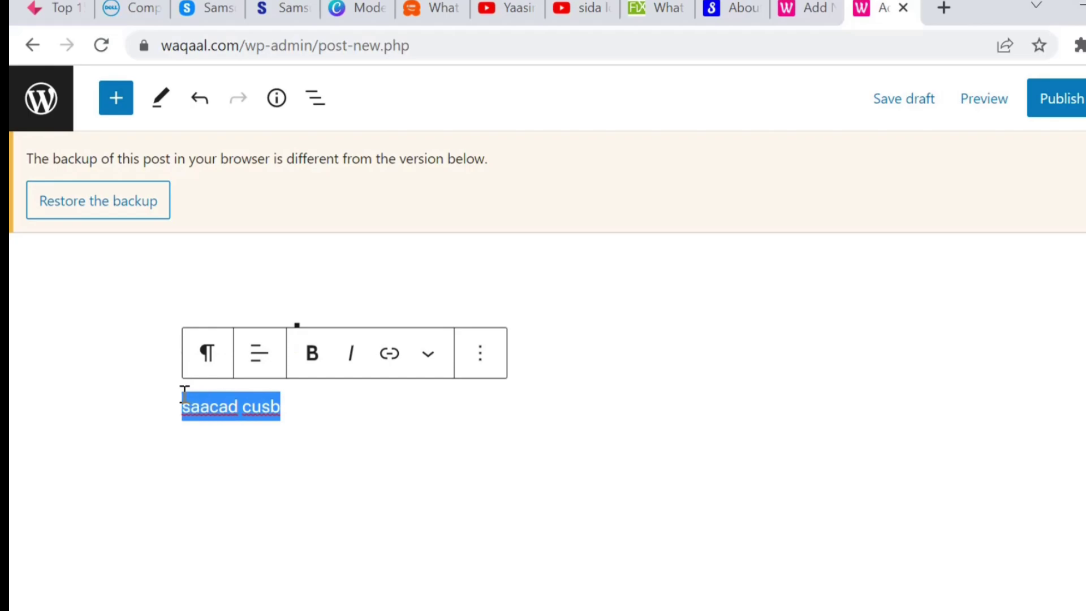
pyautogui.click(346, 450)
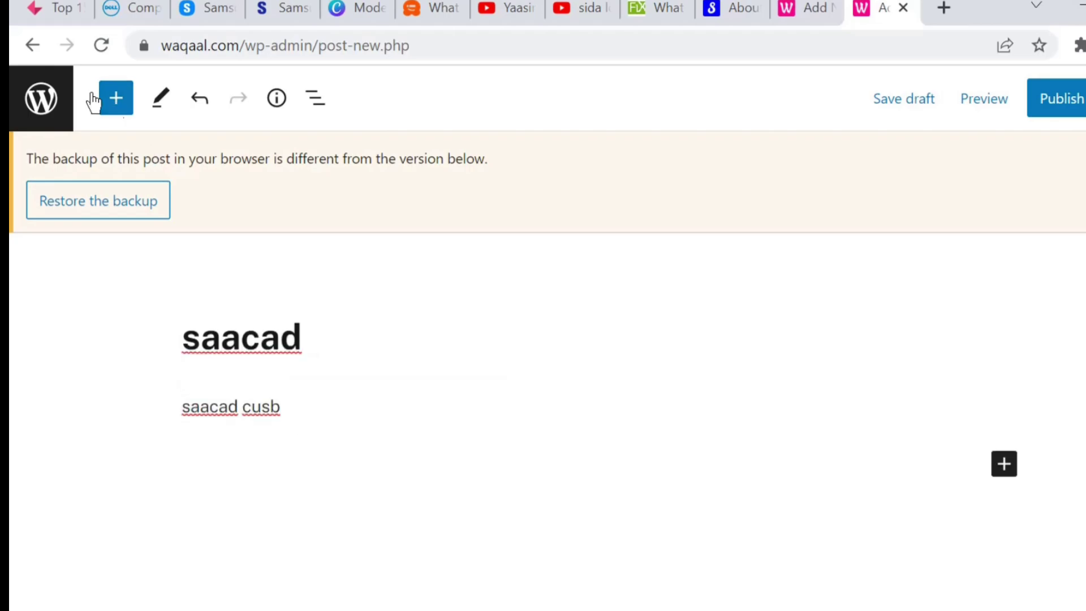
pyautogui.click(105, 106)
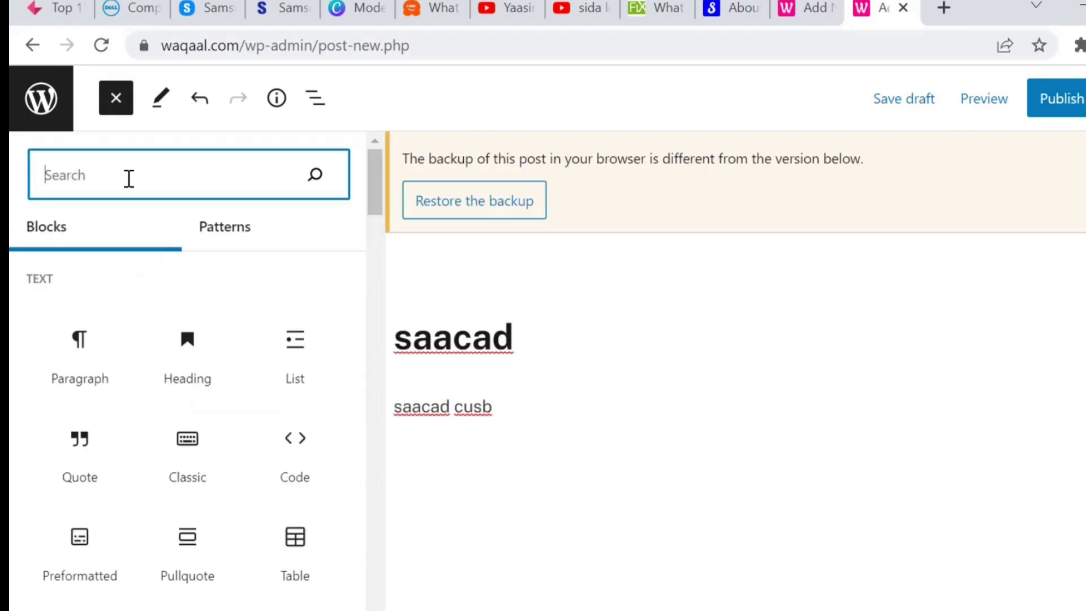
pyautogui.write('imag')
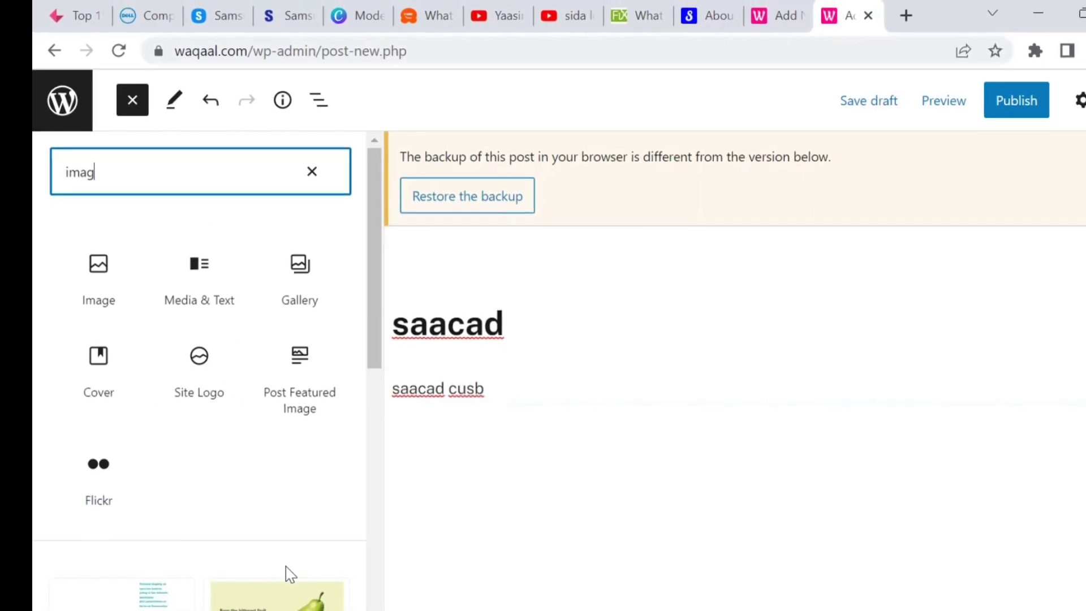
pyautogui.click(93, 277)
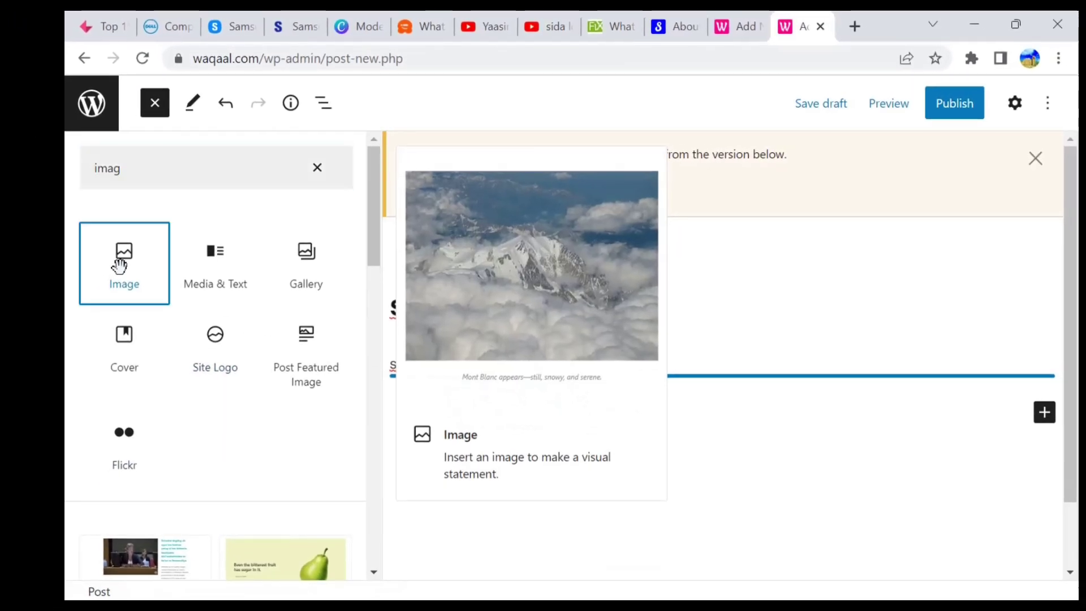
pyautogui.click(119, 266)
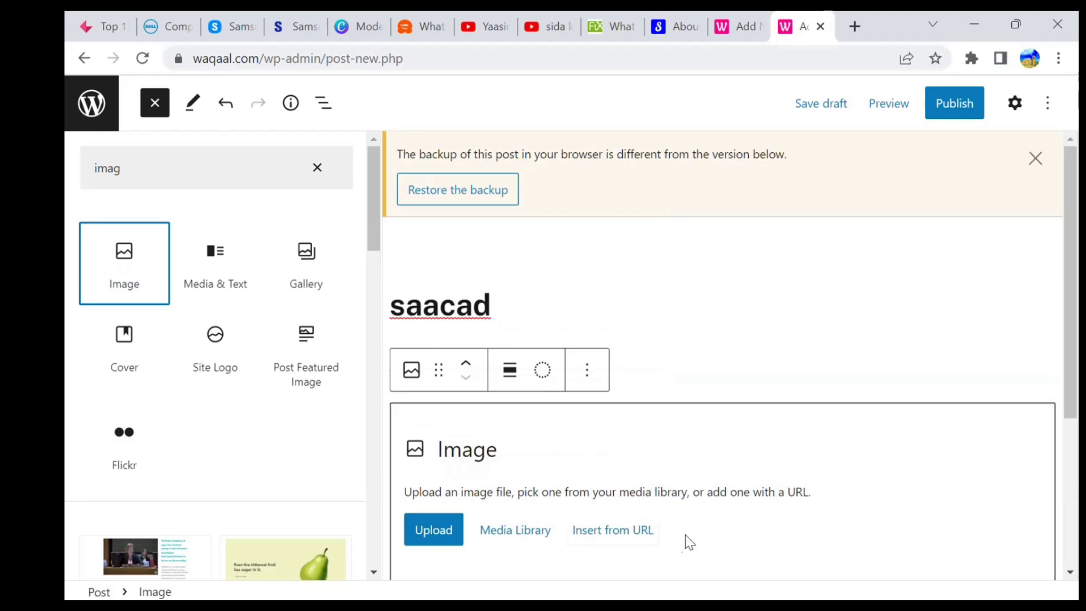
pyautogui.click(787, 483)
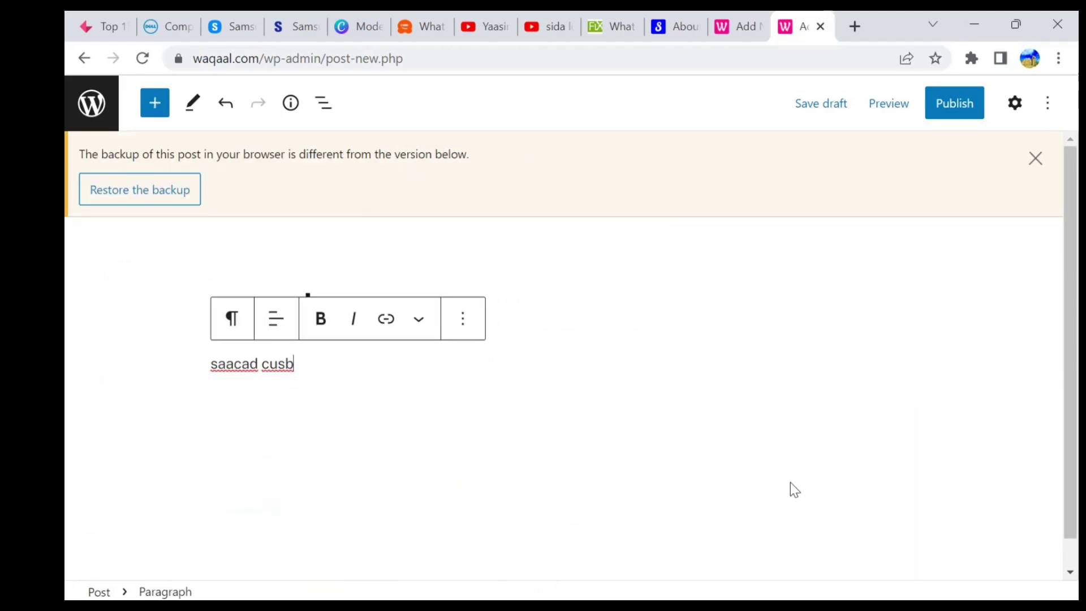
# Search the block library for "imag" and insert the "Image and quote on a background" pattern below the paragraph.
pyautogui.click(161, 112)
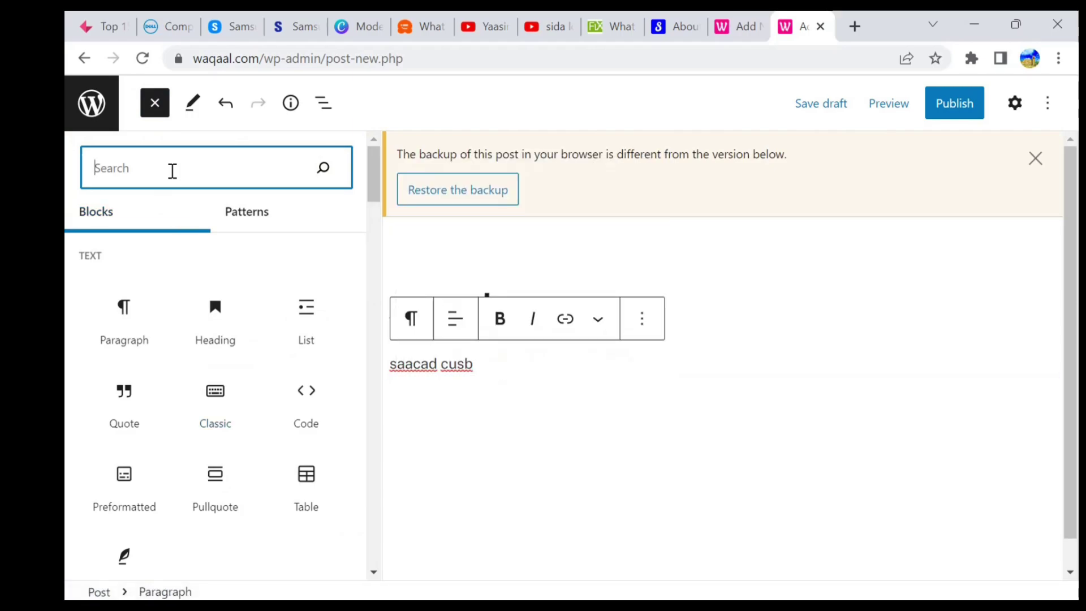
pyautogui.write('imag')
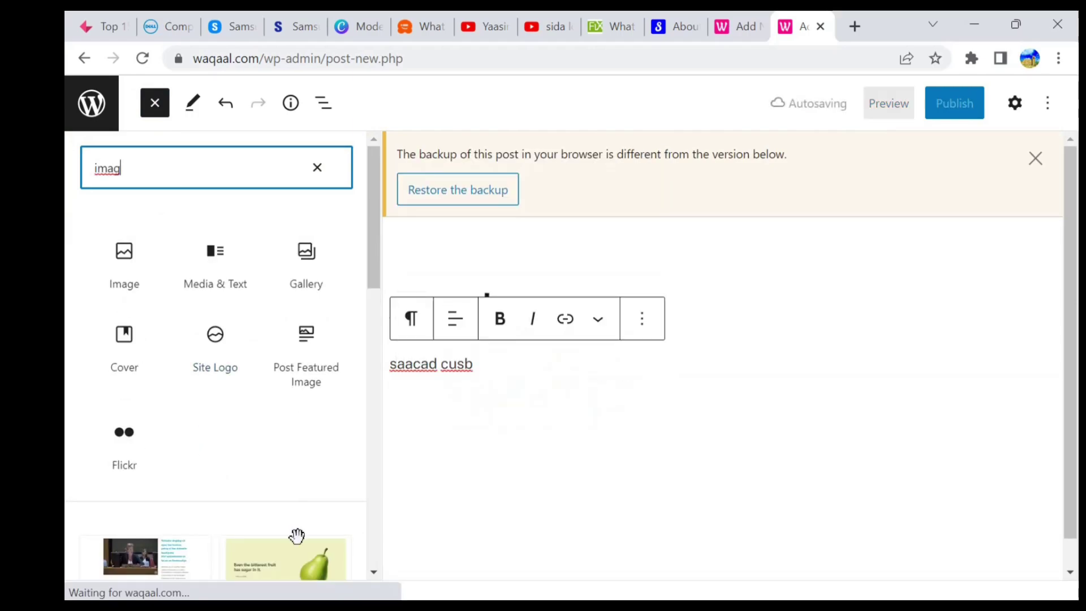
pyautogui.click(297, 543)
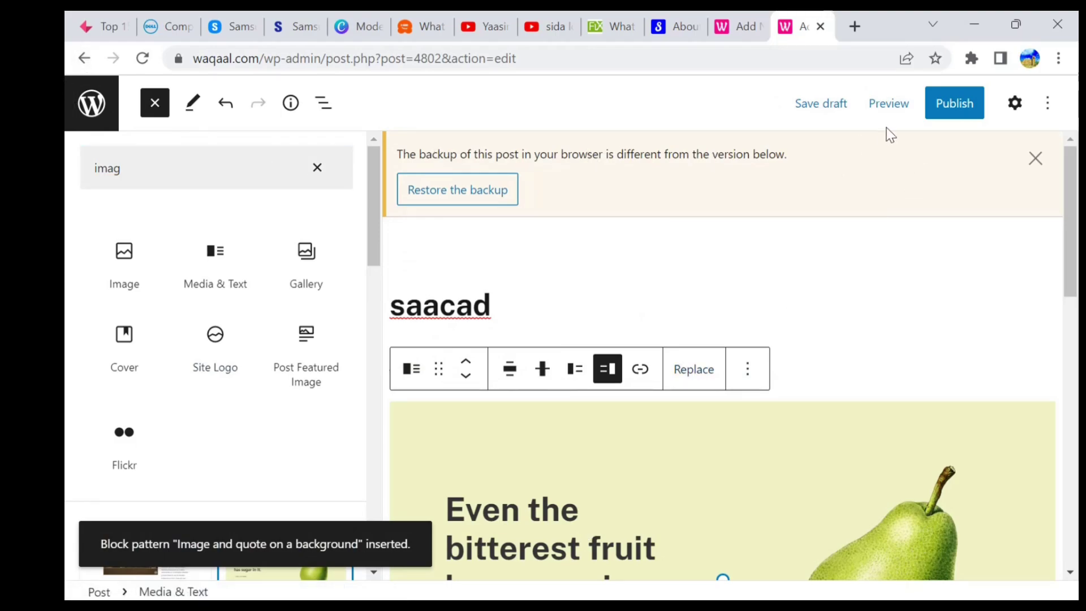
# Publish the "saacad" post and view the live post in a new tab.
pyautogui.click(939, 112)
pyautogui.click(917, 121)
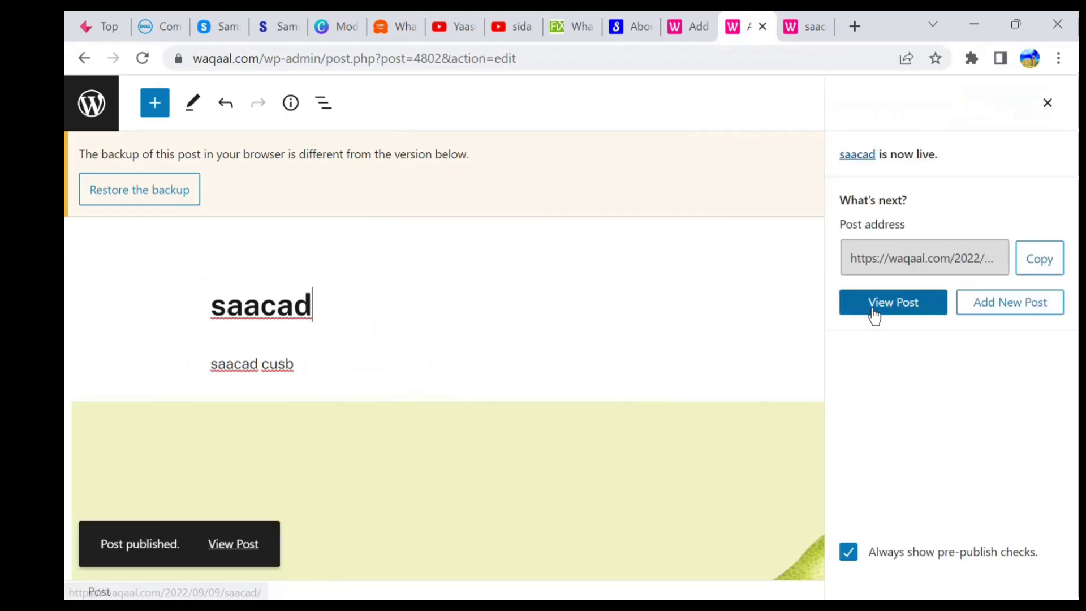
pyautogui.rightClick(879, 309)
pyautogui.click(815, 327)
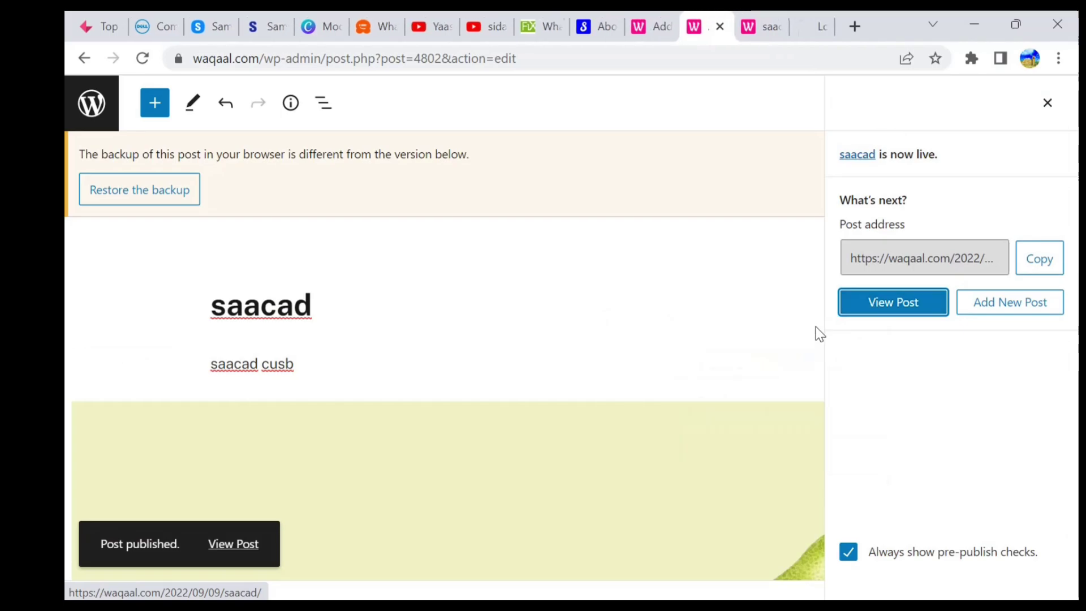
pyautogui.click(815, 17)
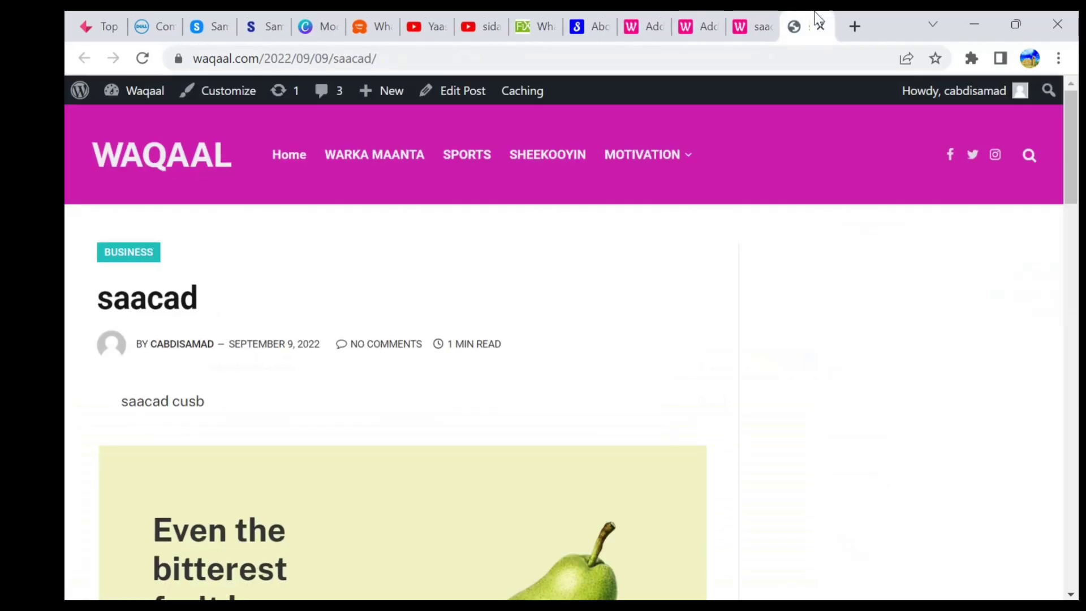
pyautogui.moveTo(1073, 149); pyautogui.dragTo(989, 113)
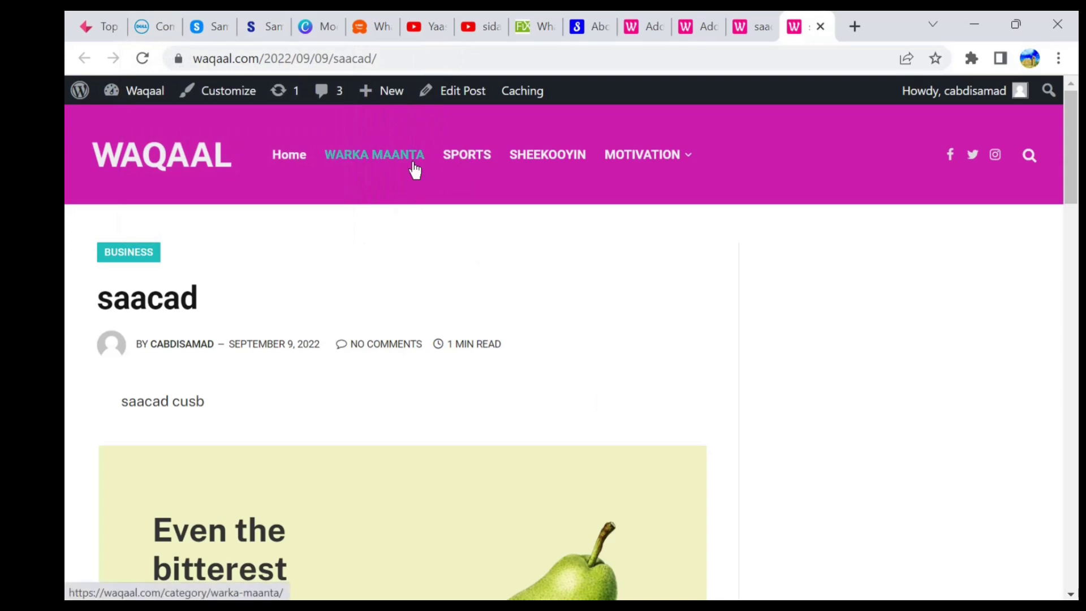
# Compare the Samsung site's navigation menu with the "saacad" post preview page, from its header down to the footer.
pyautogui.click(317, 23)
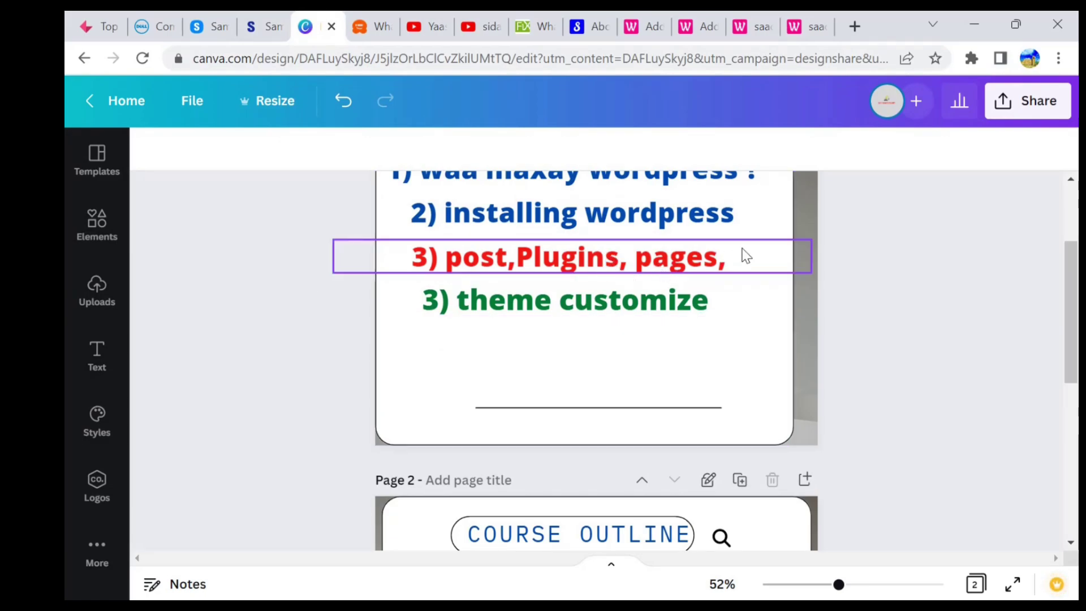
pyautogui.click(225, 19)
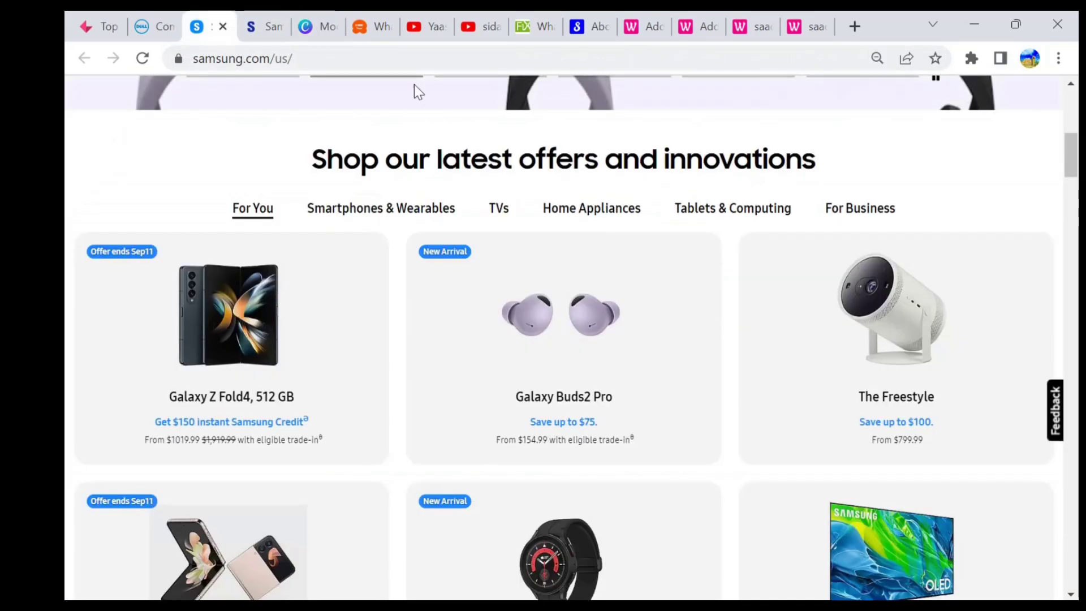
pyautogui.moveTo(1071, 145); pyautogui.dragTo(1054, 97)
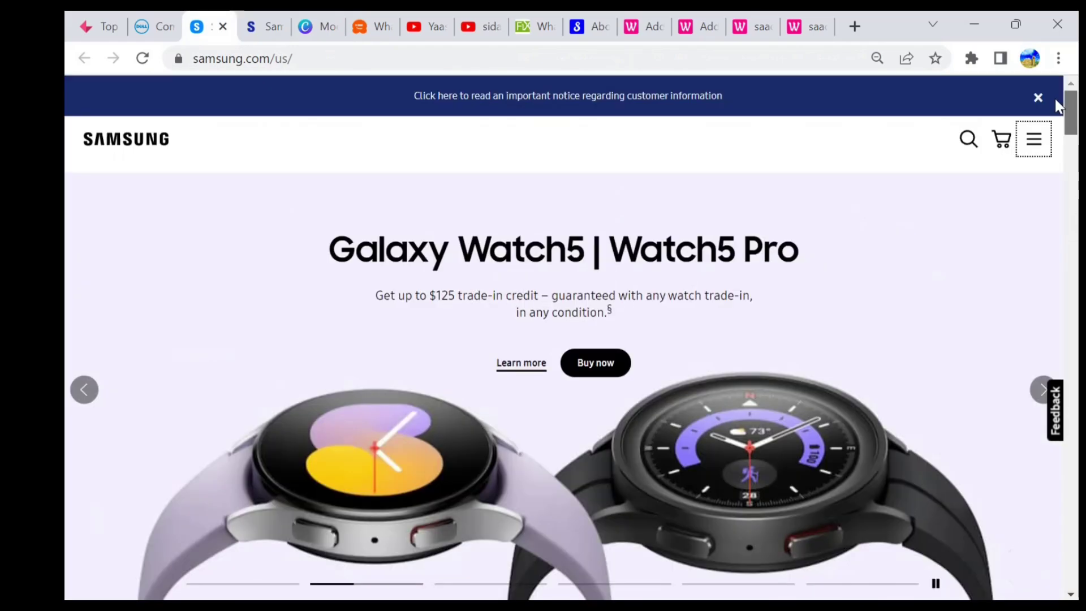
pyautogui.click(1034, 139)
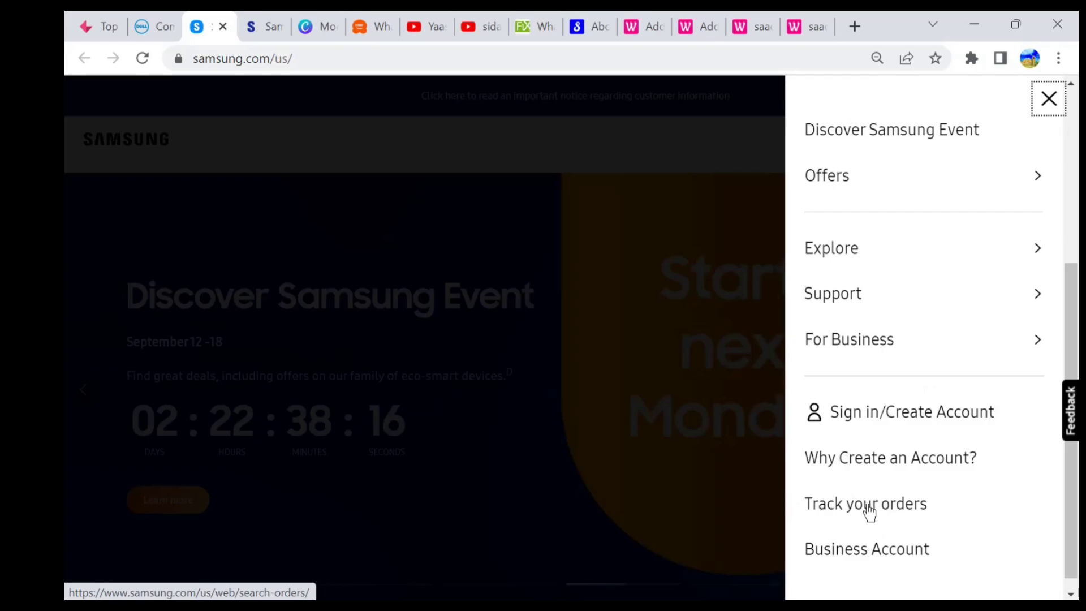
pyautogui.click(762, 16)
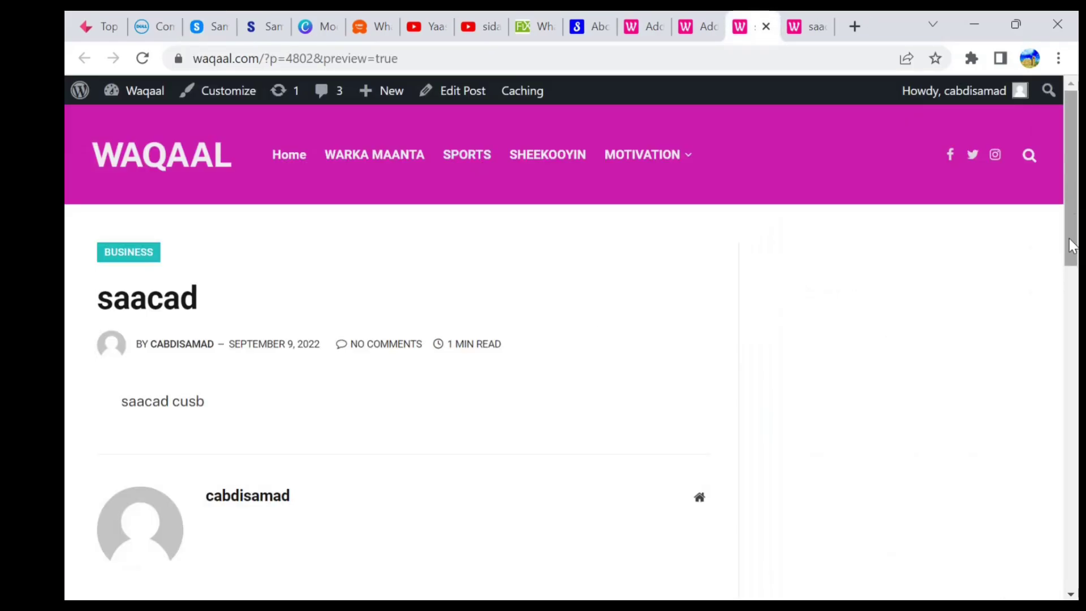
pyautogui.moveTo(1070, 243); pyautogui.dragTo(1071, 566)
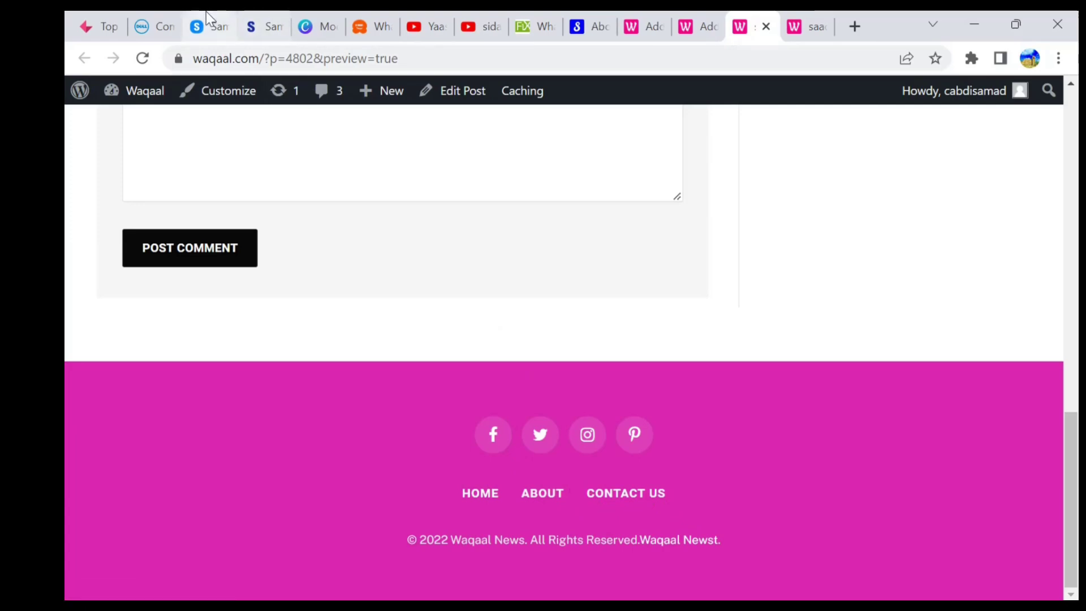
# Return to the WordPress posts list and show the options available for Pages.
pyautogui.click(685, 13)
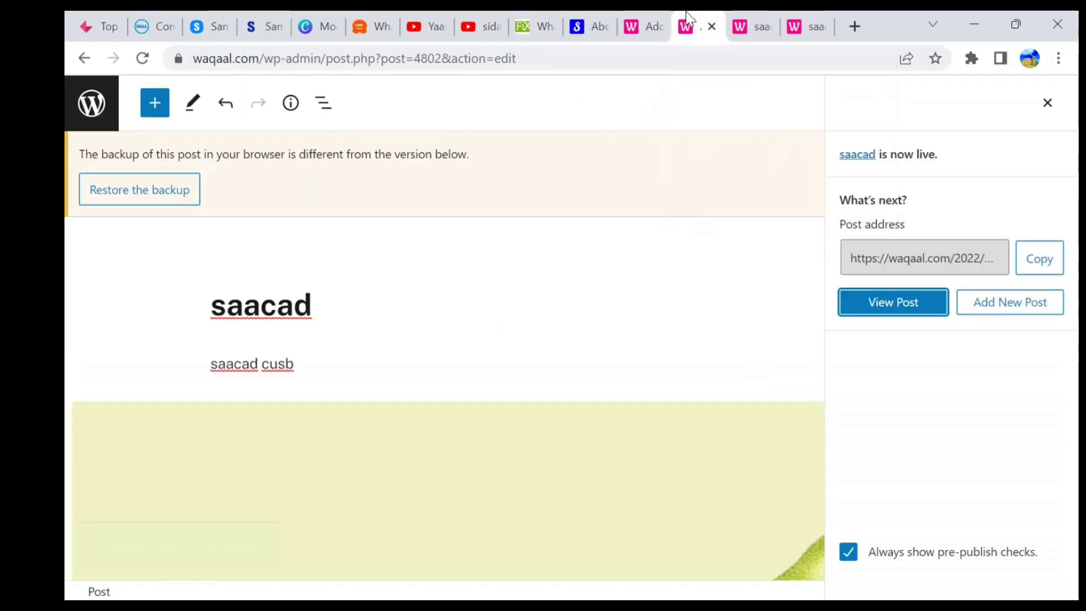
pyautogui.click(84, 58)
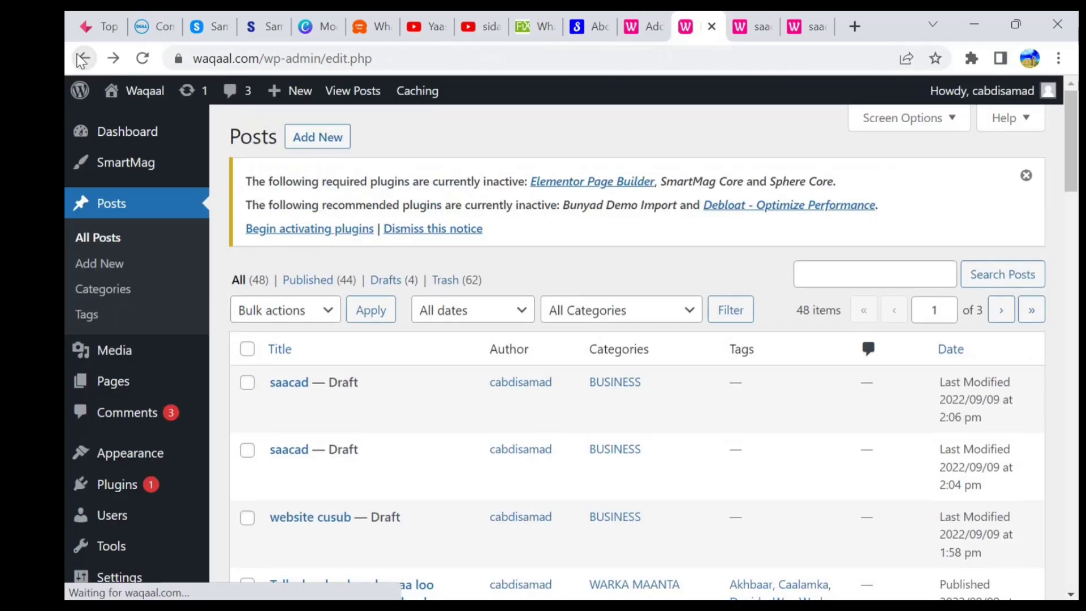
pyautogui.moveTo(126, 390)
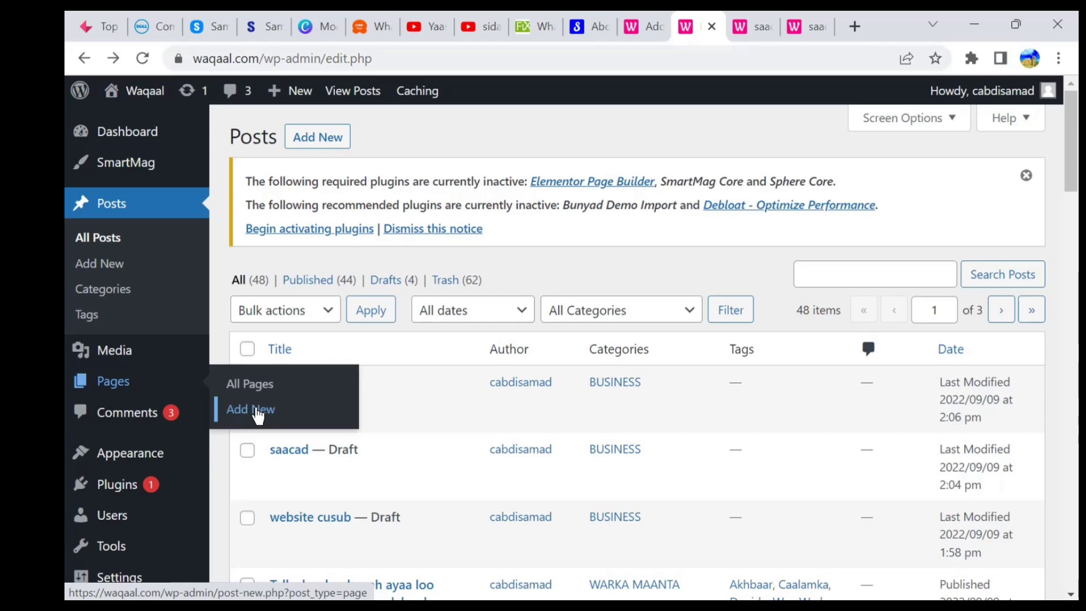
# Review the posts, plugins and pages item in the Canva course outline and the latest offers section on the Samsung home page.
pyautogui.click(307, 16)
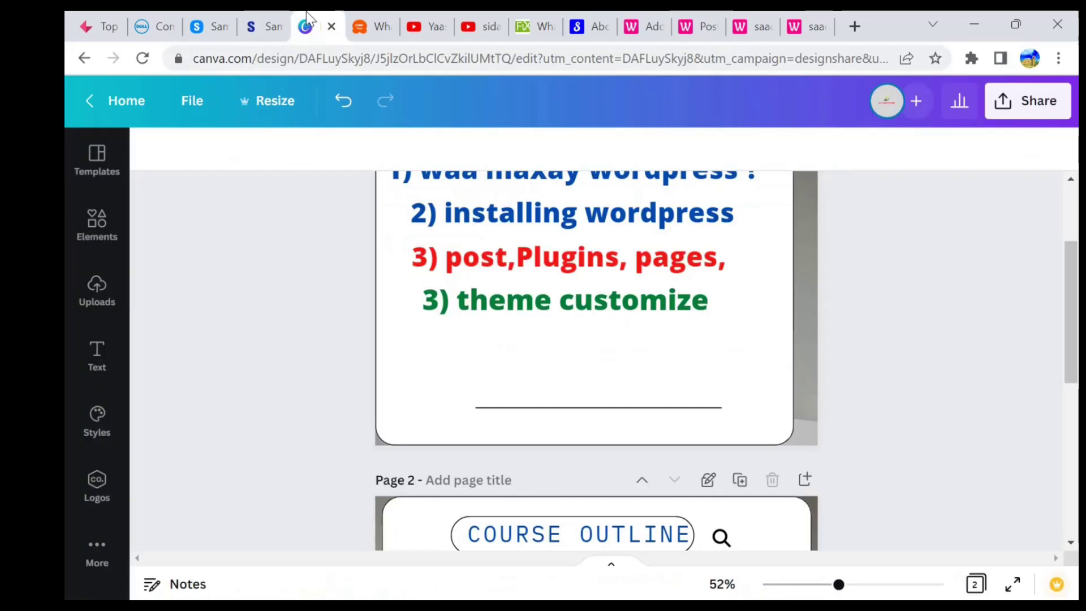
pyautogui.click(526, 255)
pyautogui.click(218, 23)
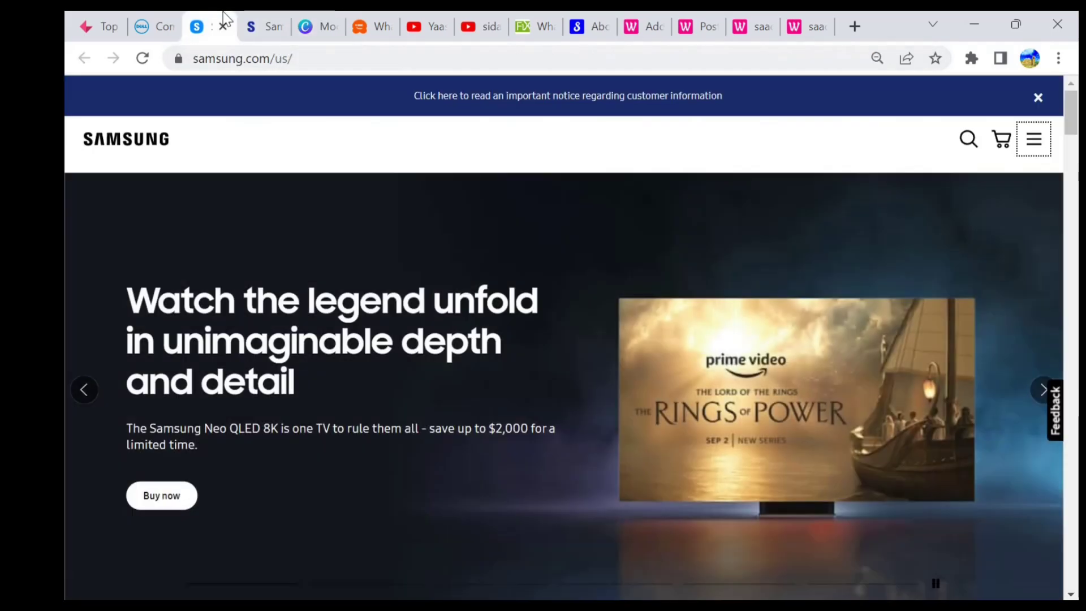
pyautogui.scroll(-3, 844, 340)
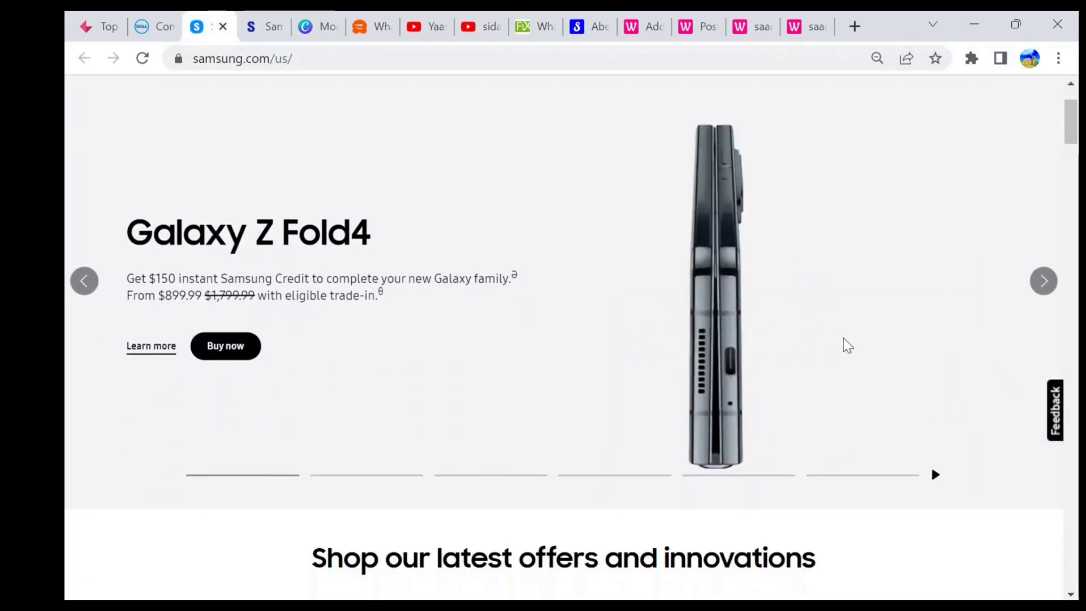
pyautogui.scroll(-5, 843, 338)
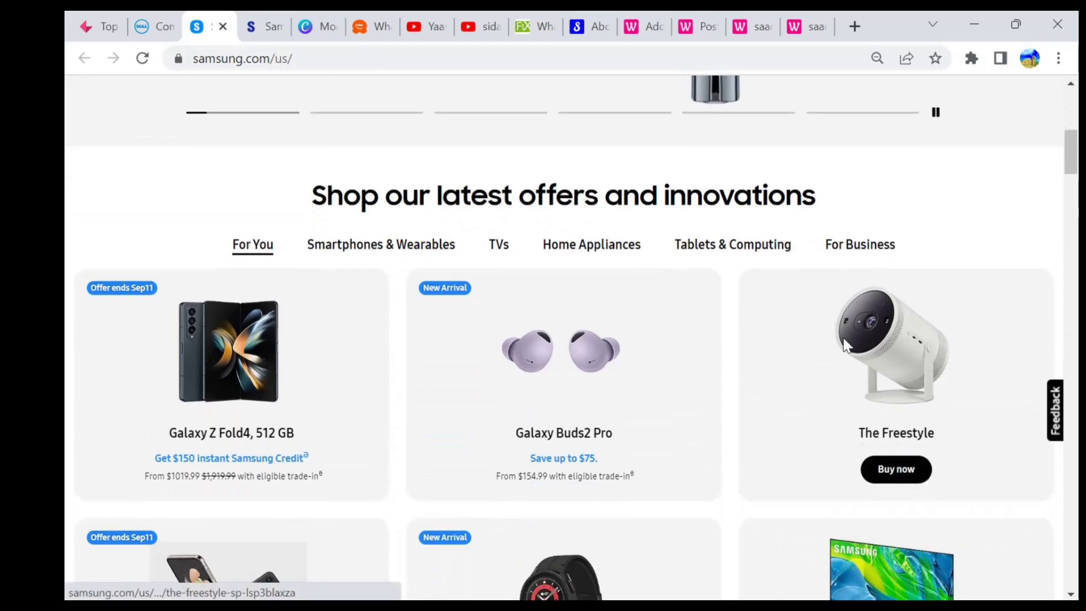
pyautogui.hotkey('alt', 'shift')
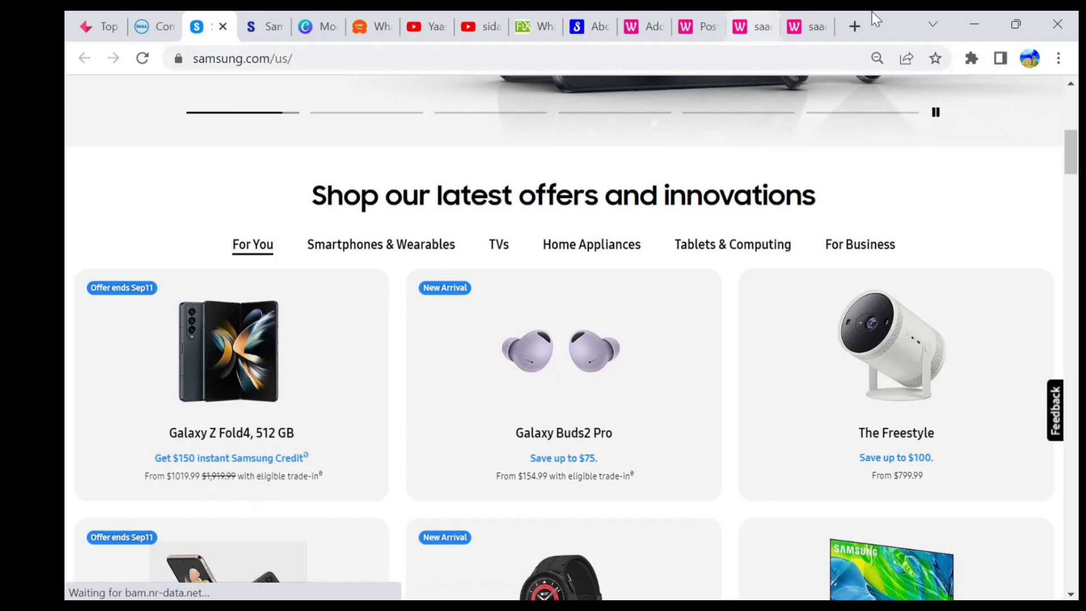
# View the live "saacad" post and inspect the pear Media & Text block in the other "saacad" draft.
pyautogui.click(807, 11)
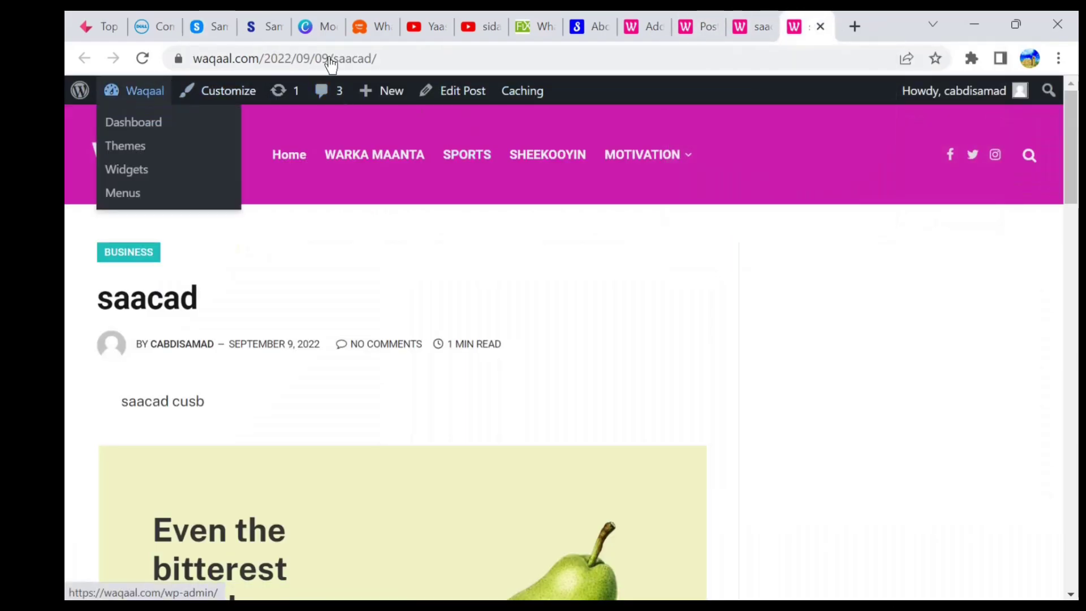
pyautogui.click(632, 17)
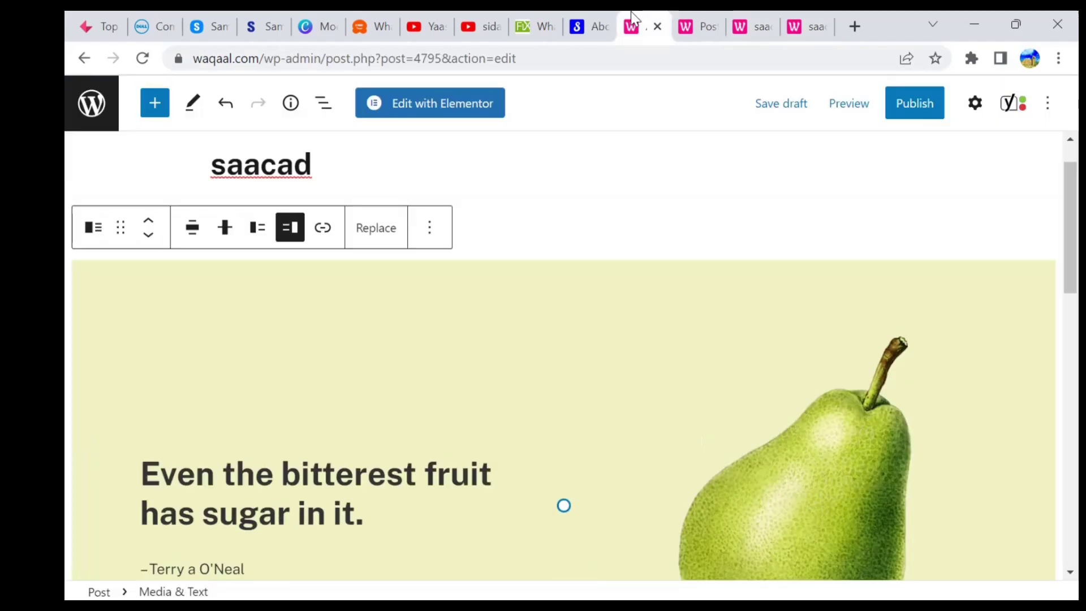
pyautogui.click(476, 430)
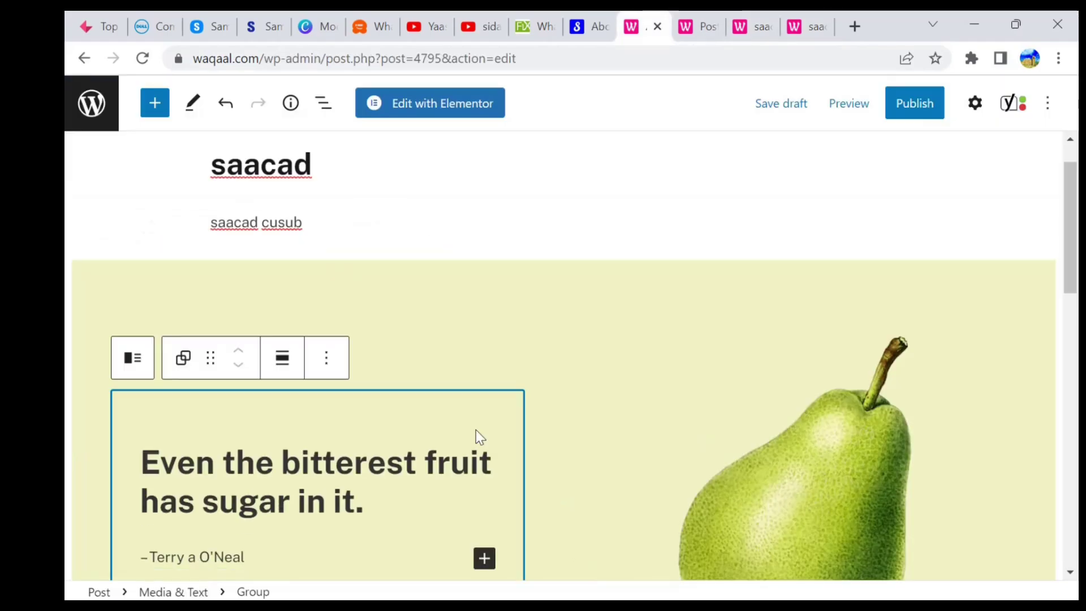
pyautogui.click(619, 301)
# Switch to the WordPress posts list and open the page for adding new plugins.
pyautogui.click(714, 24)
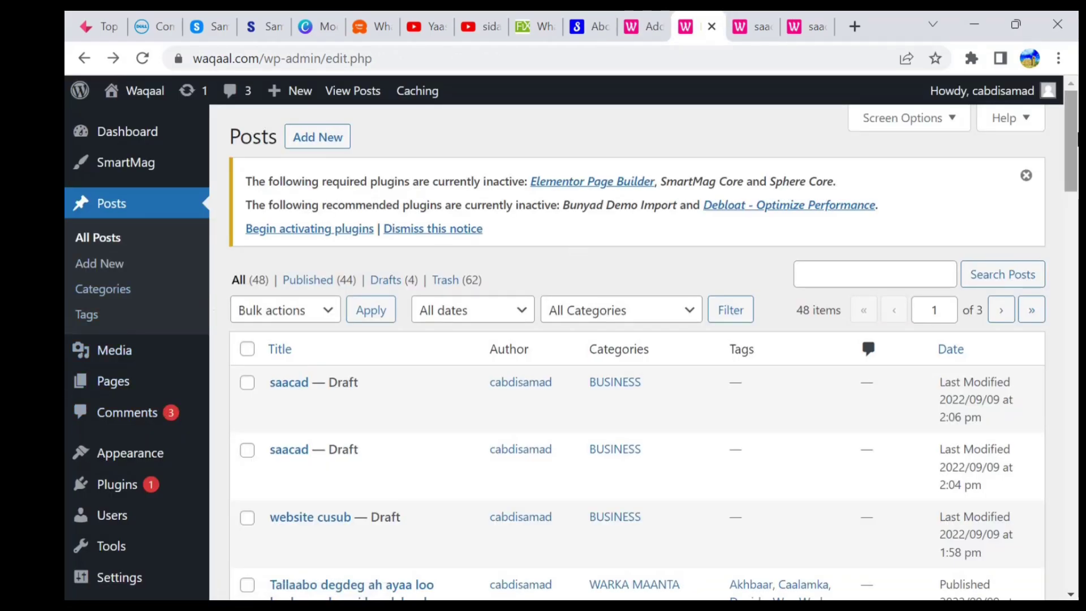
pyautogui.moveTo(1075, 148); pyautogui.dragTo(1074, 199)
pyautogui.moveTo(147, 461)
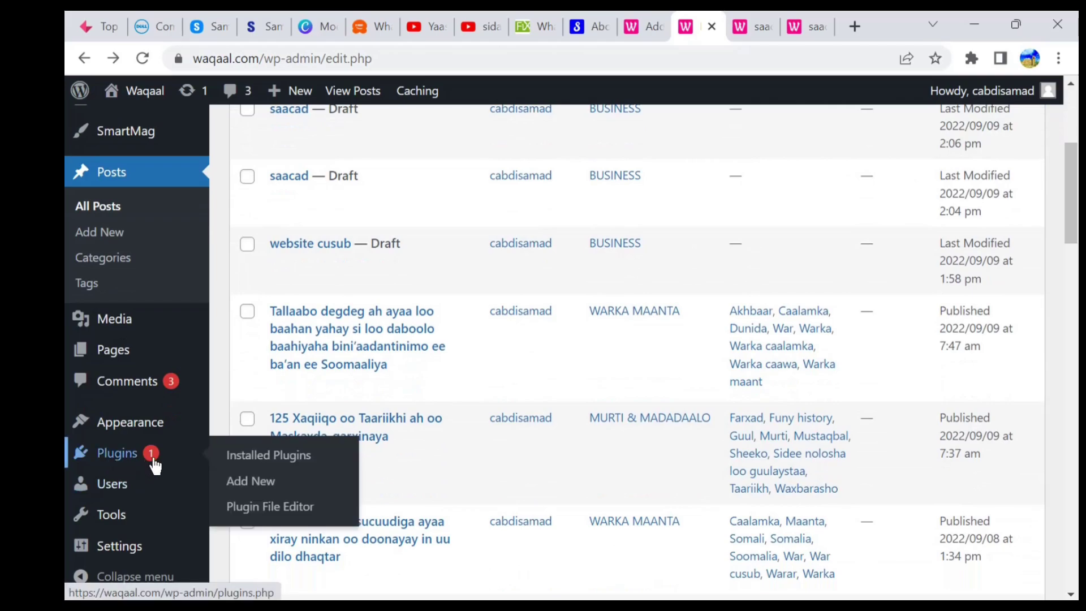
pyautogui.click(267, 487)
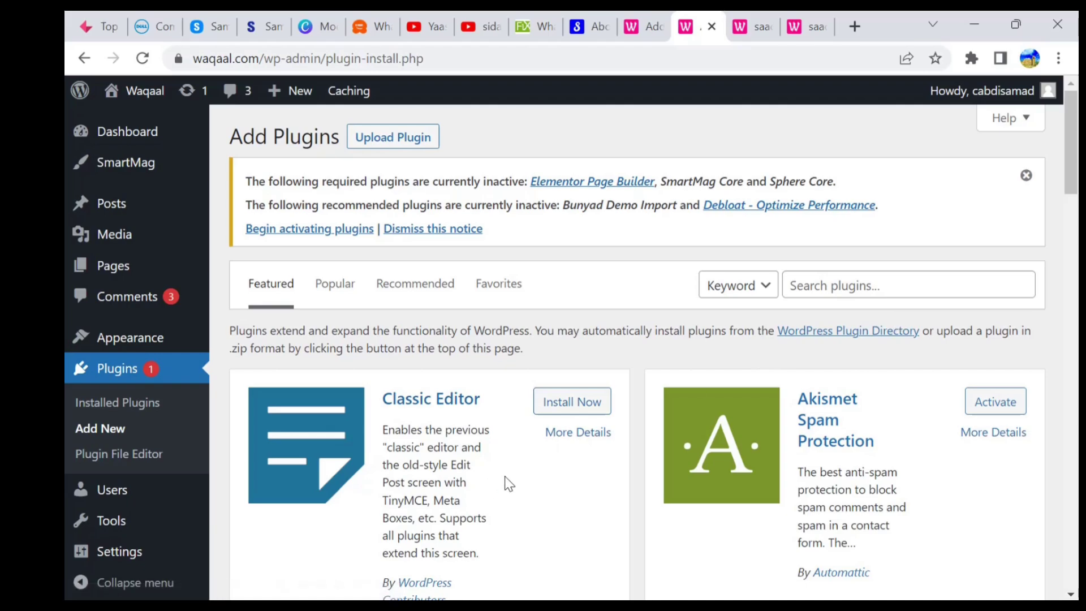
# Examine the Classic Editor plugin card and return to the "saacad" draft containing the pear image.
pyautogui.moveTo(458, 399); pyautogui.dragTo(406, 398)
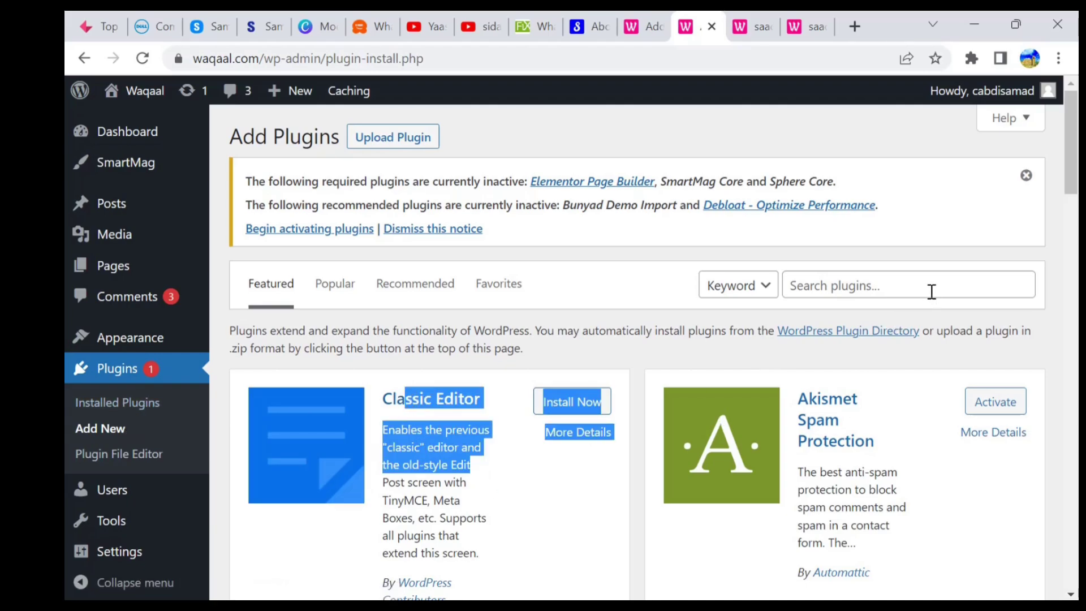
pyautogui.click(478, 516)
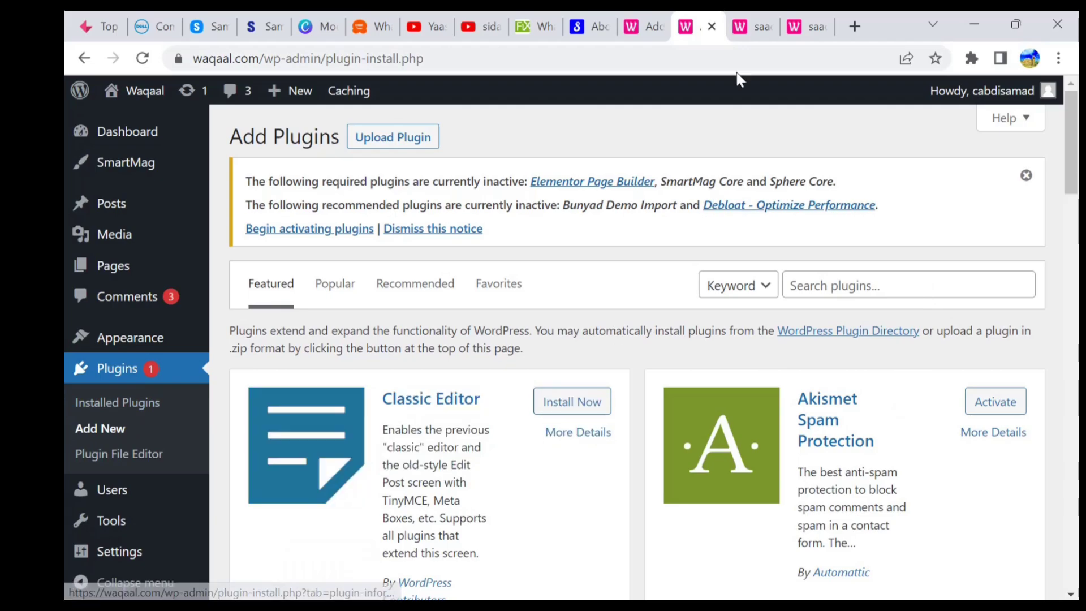
pyautogui.click(646, 23)
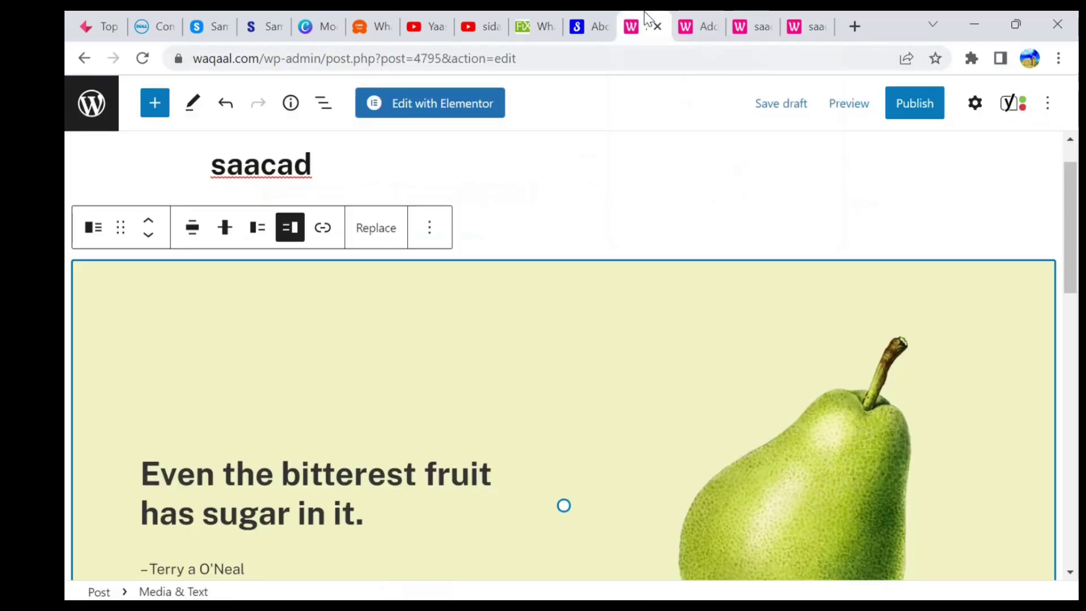
# Install and activate the Classic Editor plugin from the Add Plugins page.
pyautogui.click(704, 18)
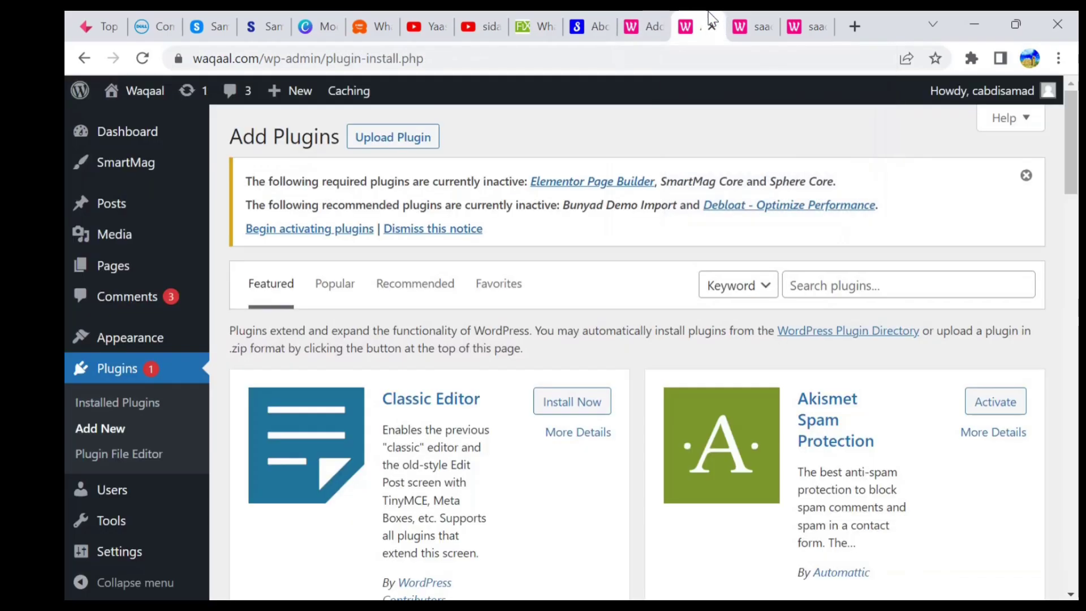
pyautogui.click(570, 398)
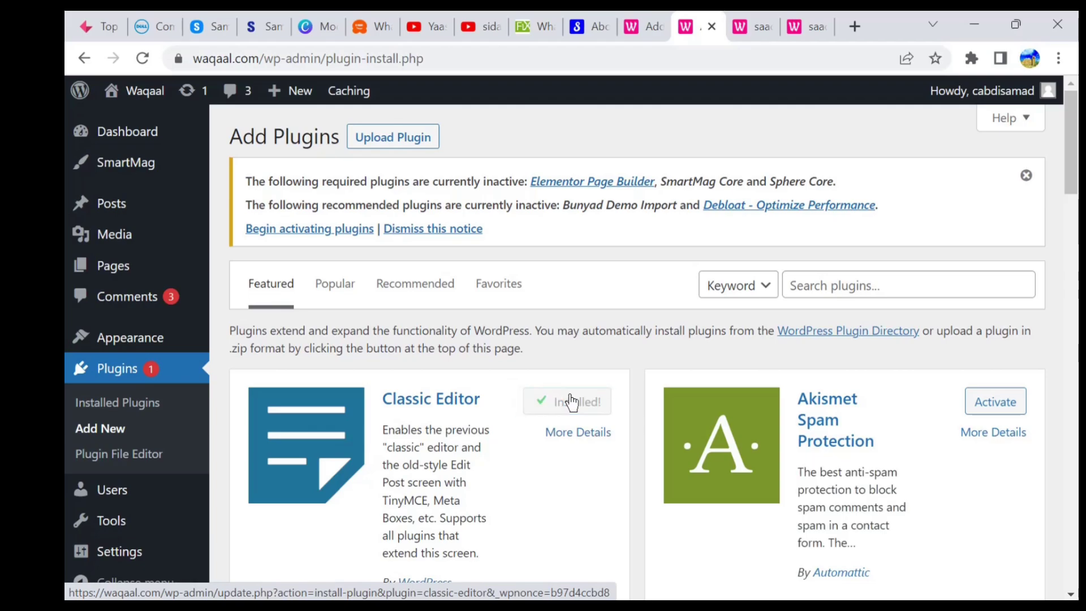
pyautogui.click(577, 403)
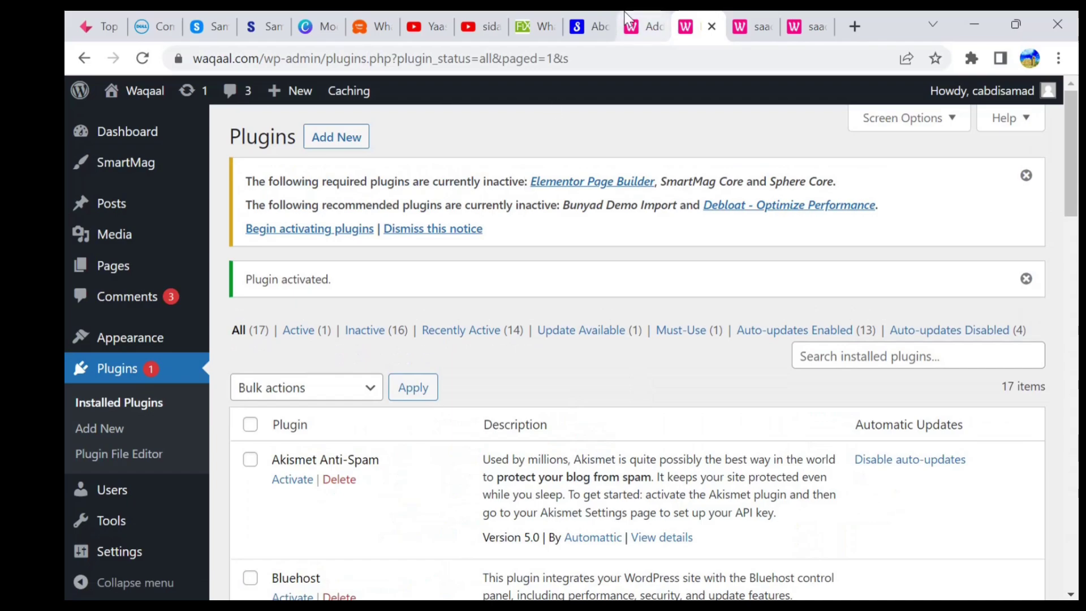
# Reload the "saacad" draft containing the pear image, discarding unsaved changes, and view it in the classic editor.
pyautogui.click(626, 17)
pyautogui.click(142, 57)
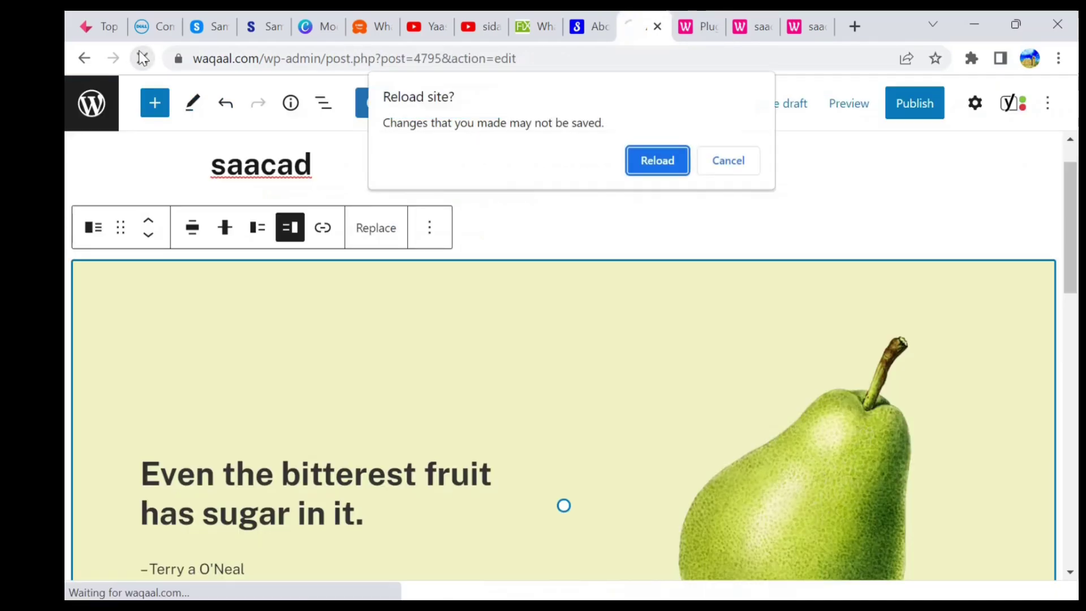
pyautogui.click(667, 170)
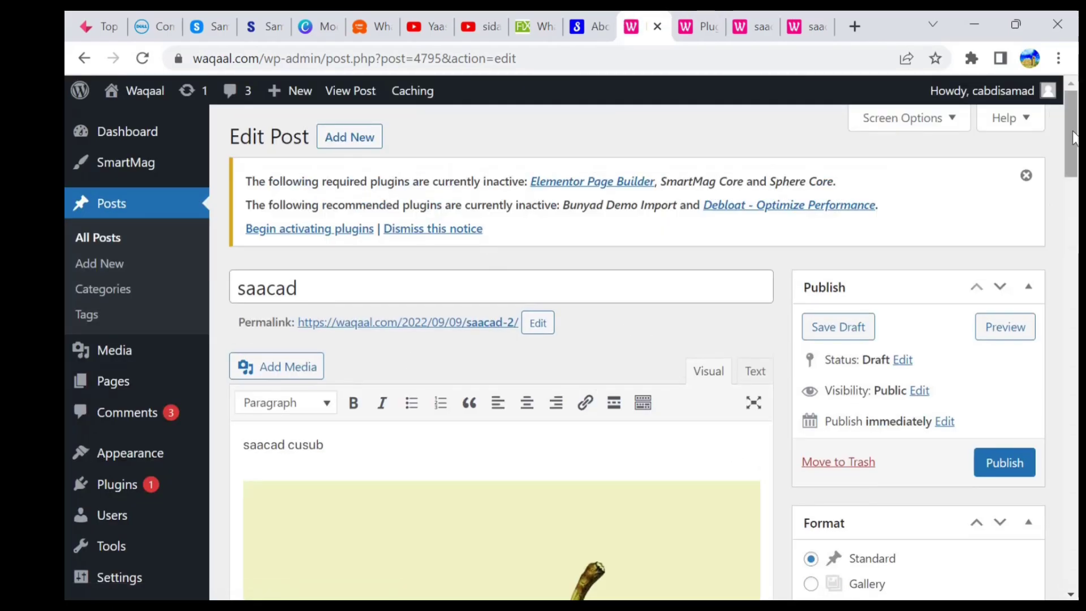
pyautogui.moveTo(1074, 138); pyautogui.dragTo(1074, 164)
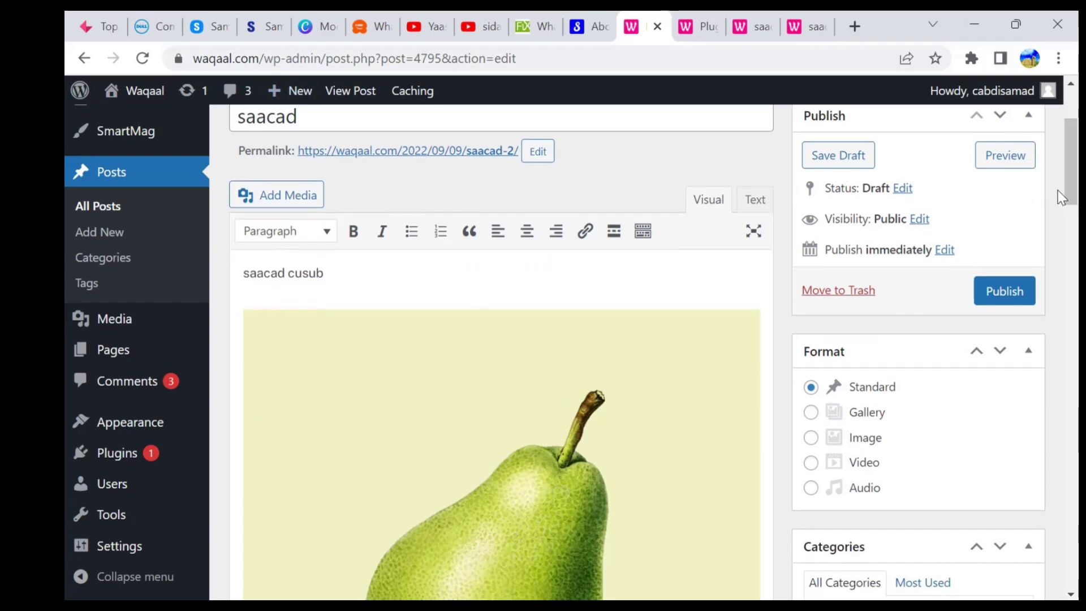
# Make the "saacad cusub" line above the pear image bold and format it as Heading 2.
pyautogui.click(326, 272)
pyautogui.moveTo(327, 272); pyautogui.dragTo(241, 273)
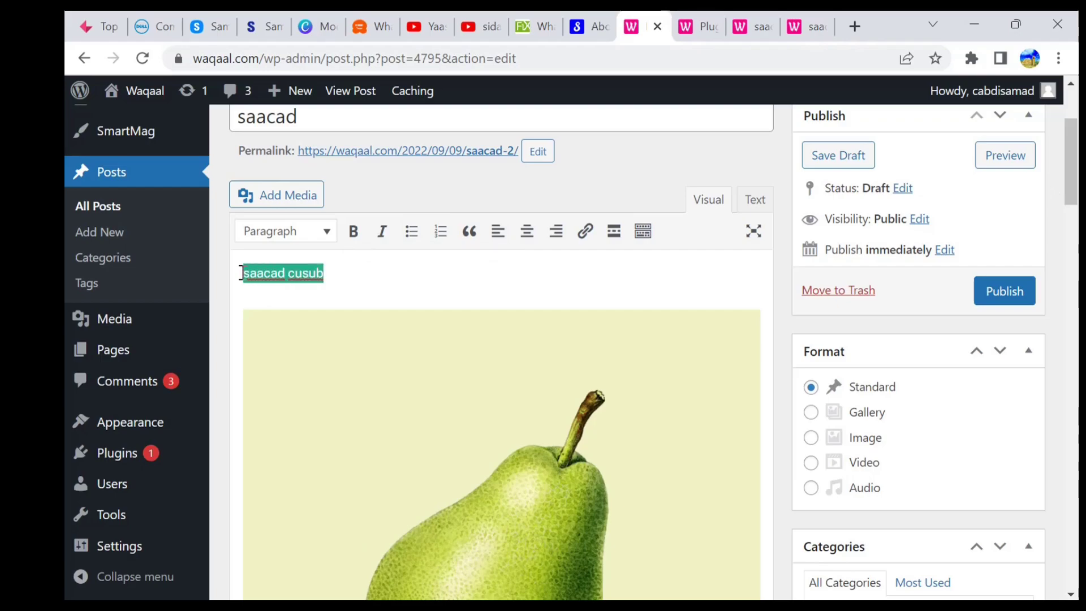
pyautogui.click(353, 232)
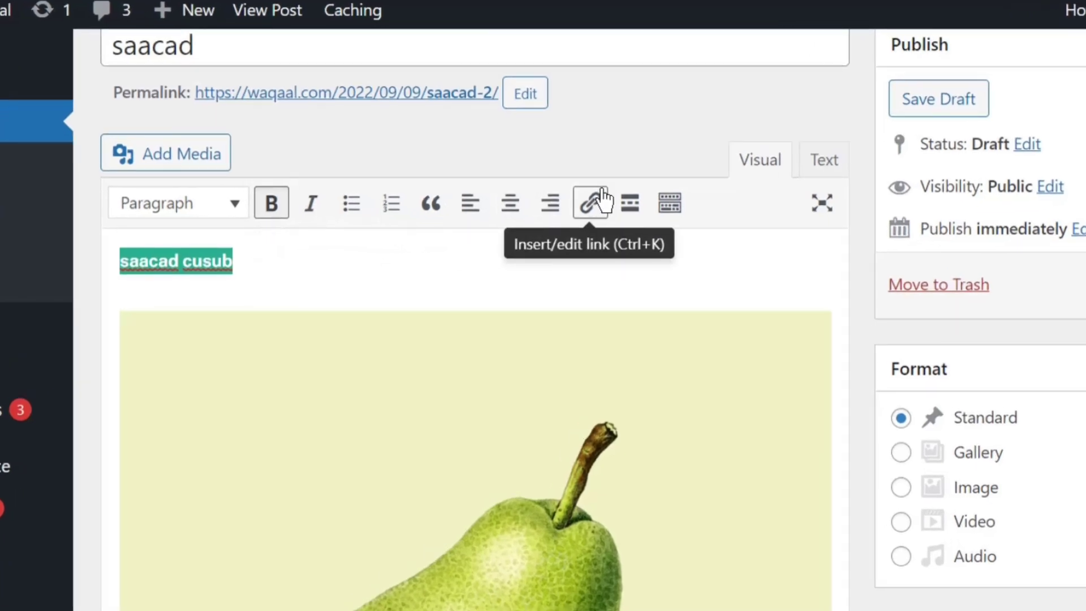
pyautogui.click(234, 205)
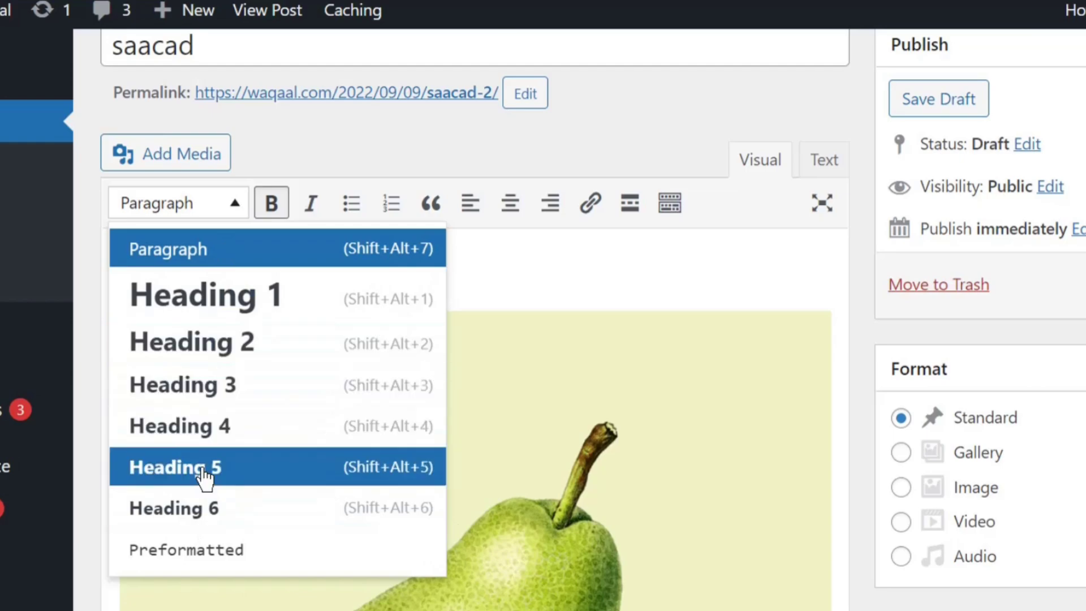
pyautogui.click(198, 343)
pyautogui.click(344, 257)
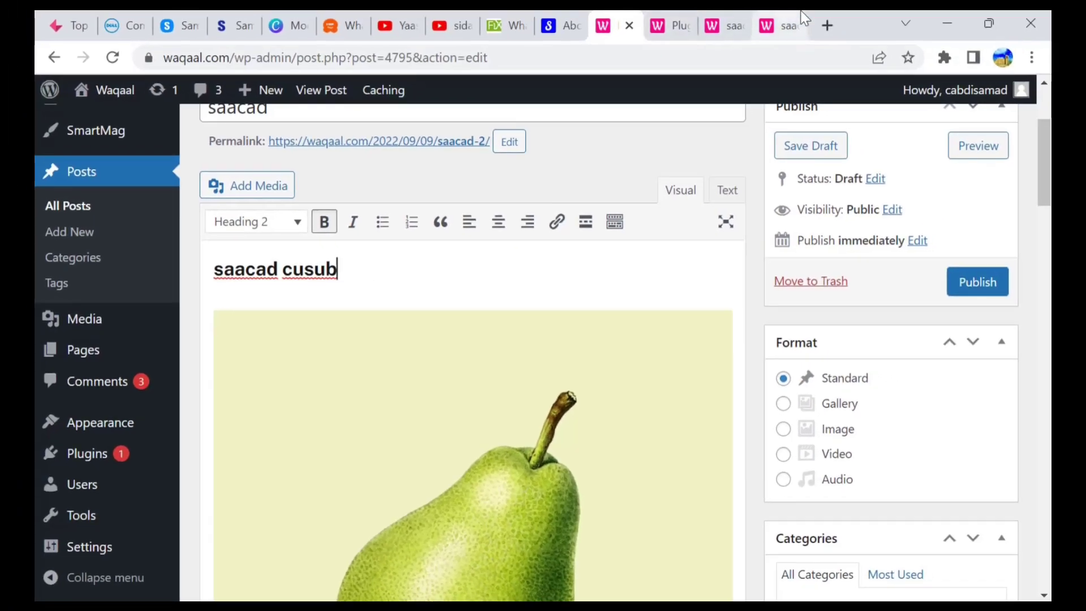
# Open the Add Plugins page from the installed plugins list and search the plugins for "pay".
pyautogui.click(684, 19)
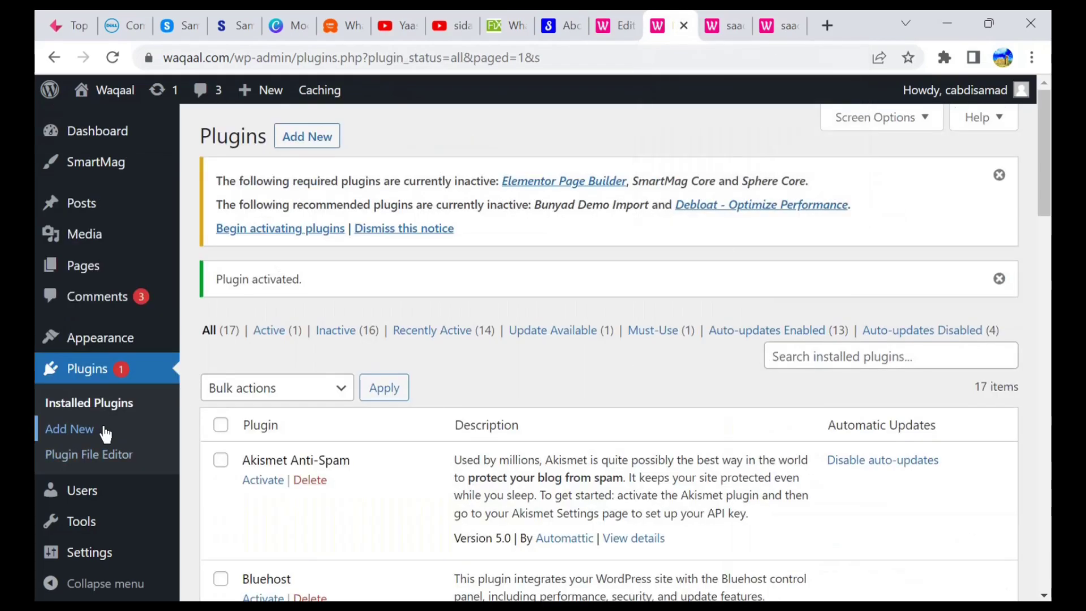
pyautogui.click(70, 434)
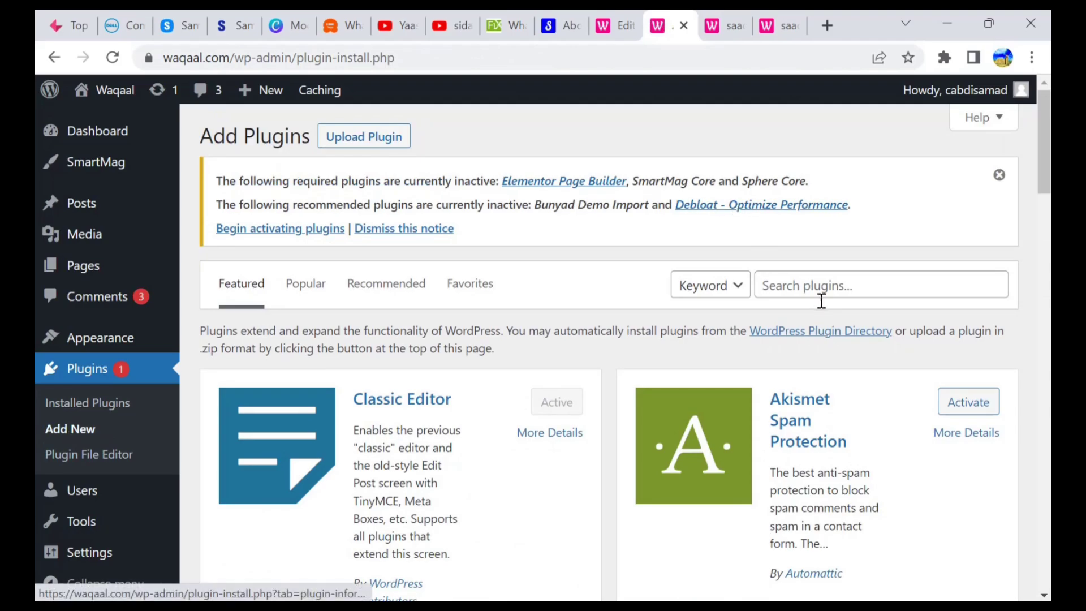
pyautogui.click(816, 288)
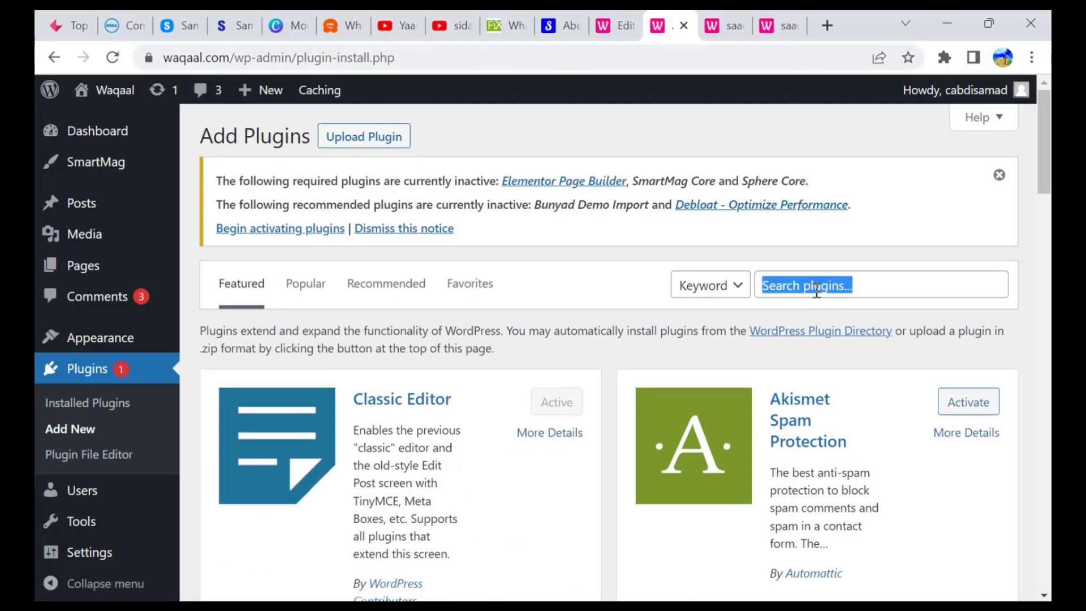
pyautogui.click(817, 288)
pyautogui.write('w')
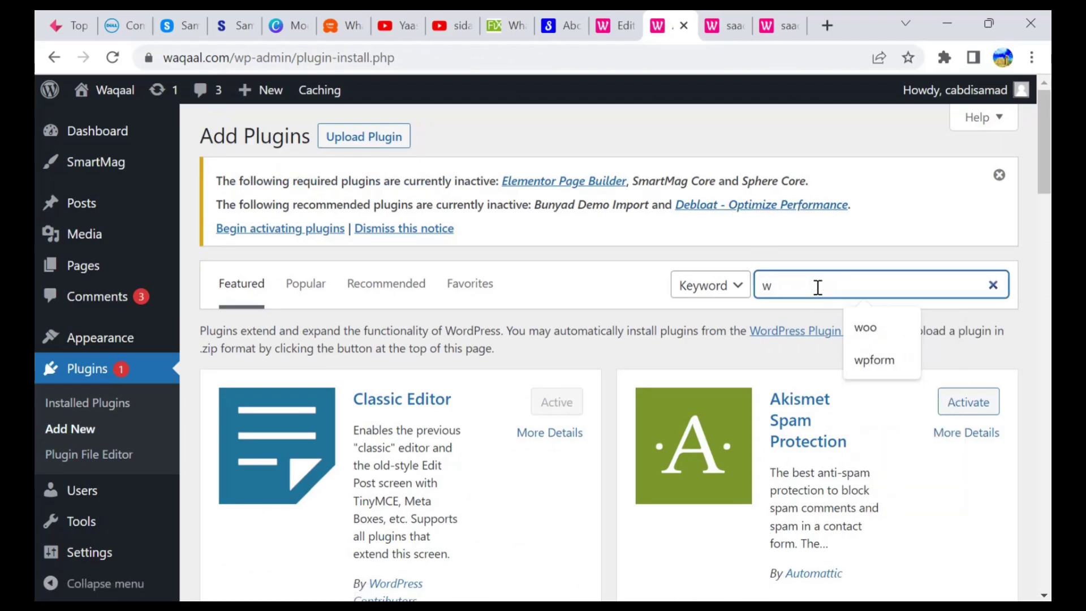
pyautogui.press('BackSpace')
pyautogui.write('pay')
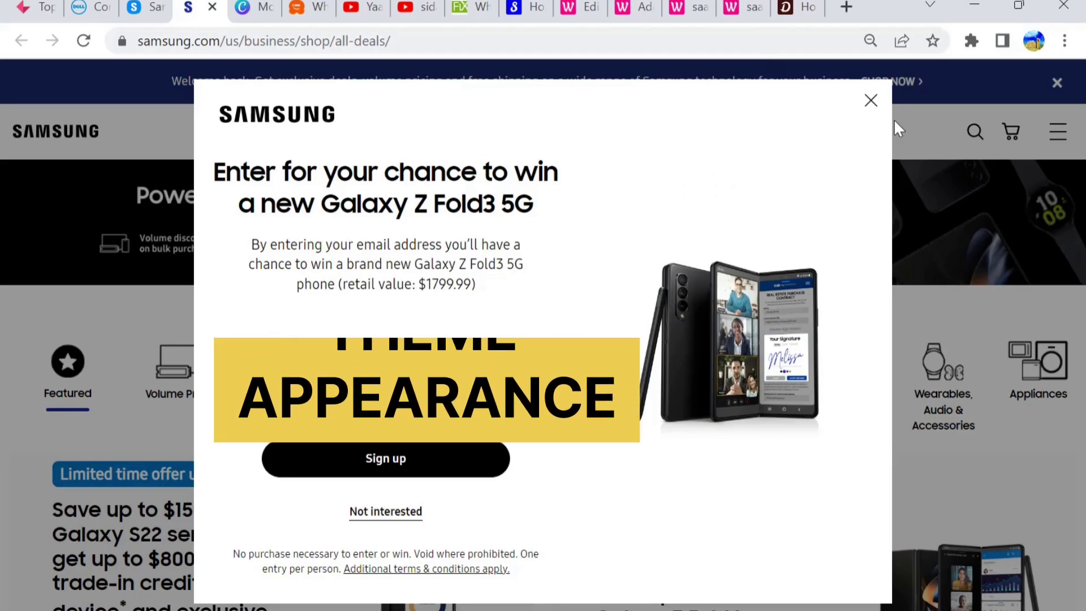
# Dismiss the Samsung sweepstakes pop-up and view the Dell and Samsung home pages and the theme customize item in the Canva outline.
pyautogui.click(881, 120)
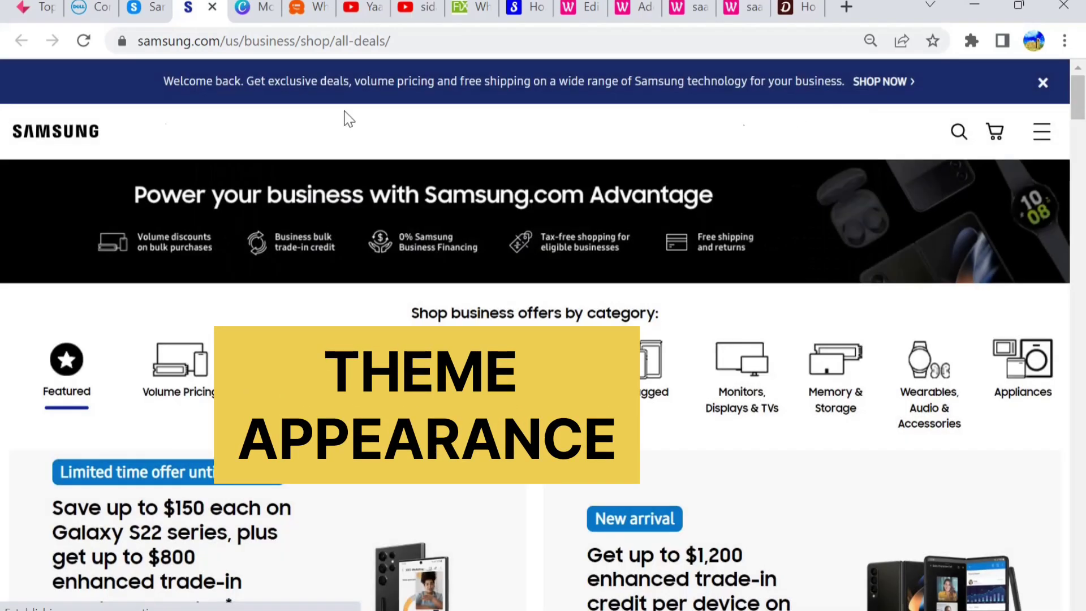
pyautogui.click(106, 9)
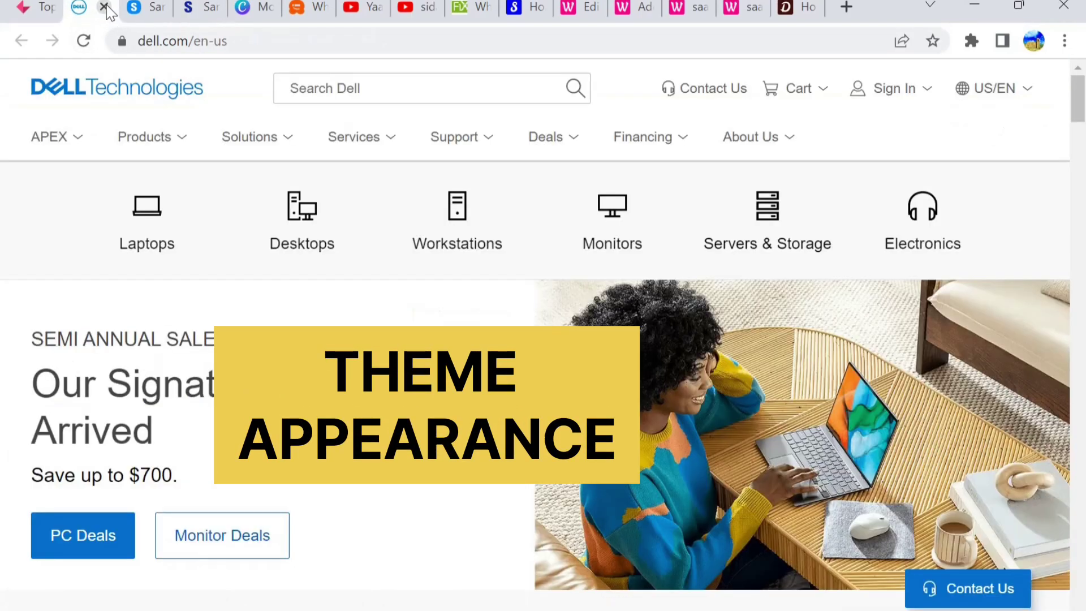
pyautogui.click(168, 7)
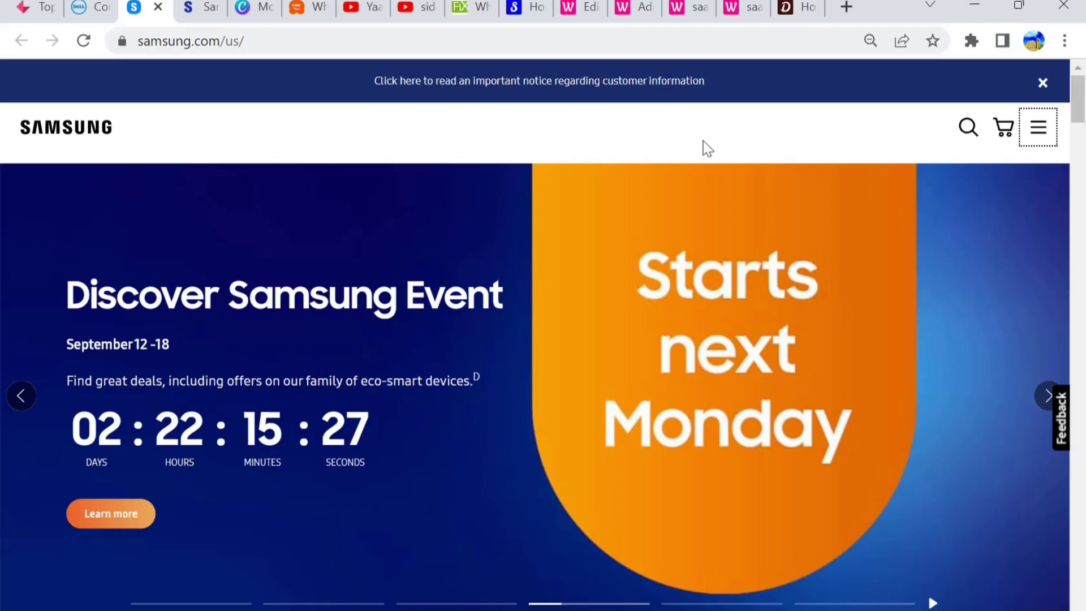
pyautogui.click(249, 8)
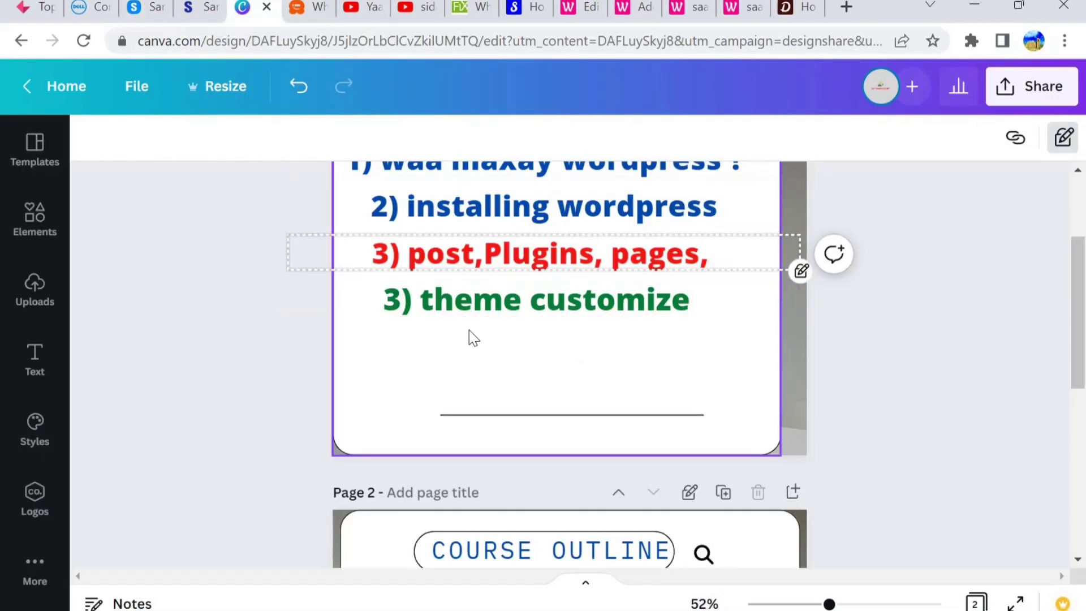
# Examine the layout of the Samsung home page, from the header and rotating banner down to the latest offers section.
pyautogui.click(145, 8)
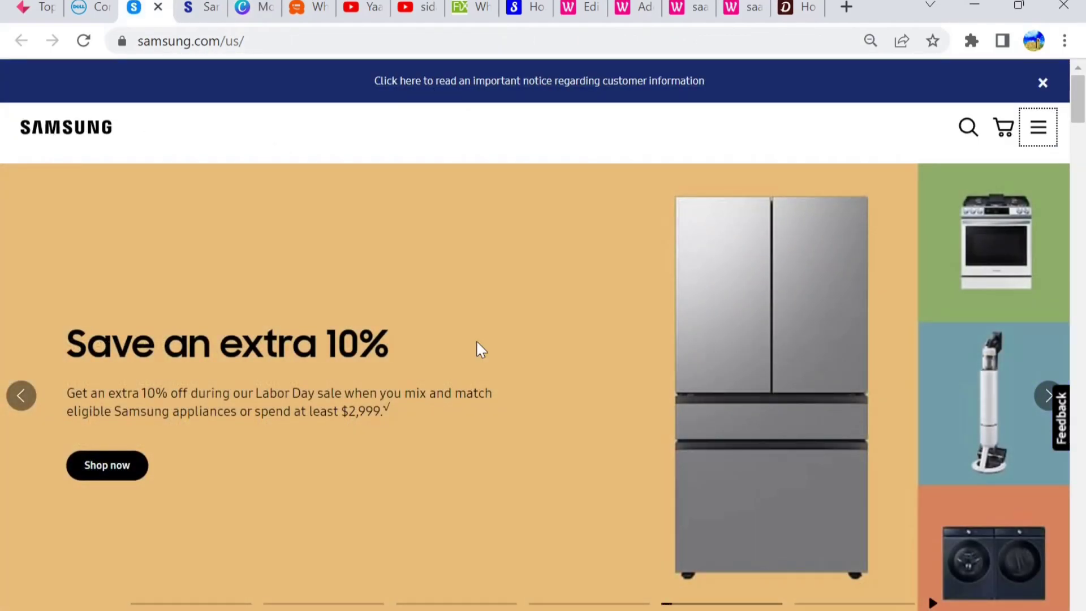
pyautogui.scroll(-3, 885, 406)
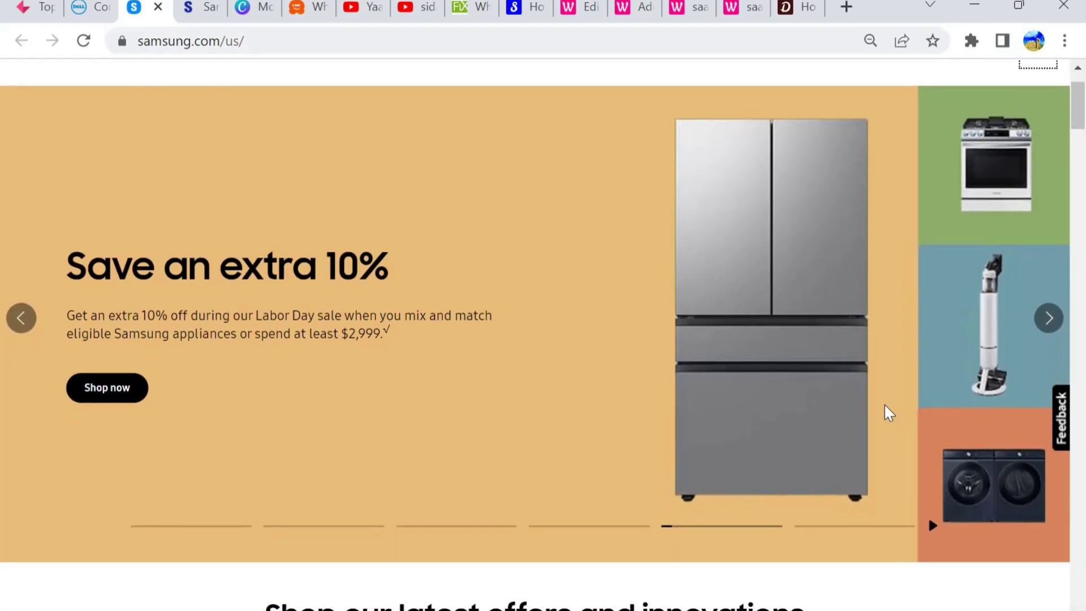
pyautogui.scroll(1, 885, 405)
pyautogui.scroll(1, 885, 405)
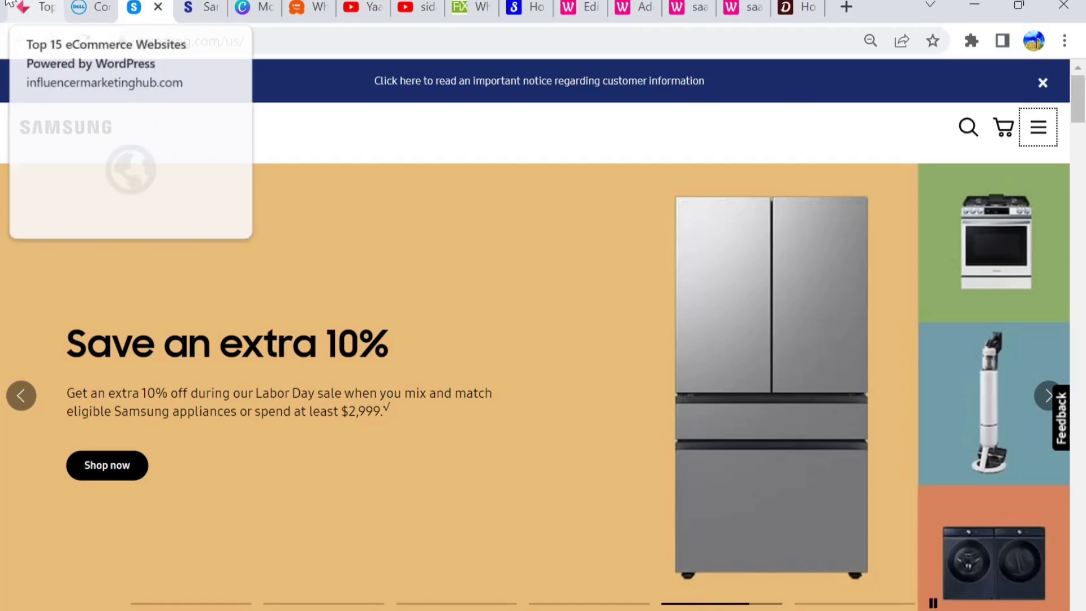
pyautogui.scroll(-3, 360, 480)
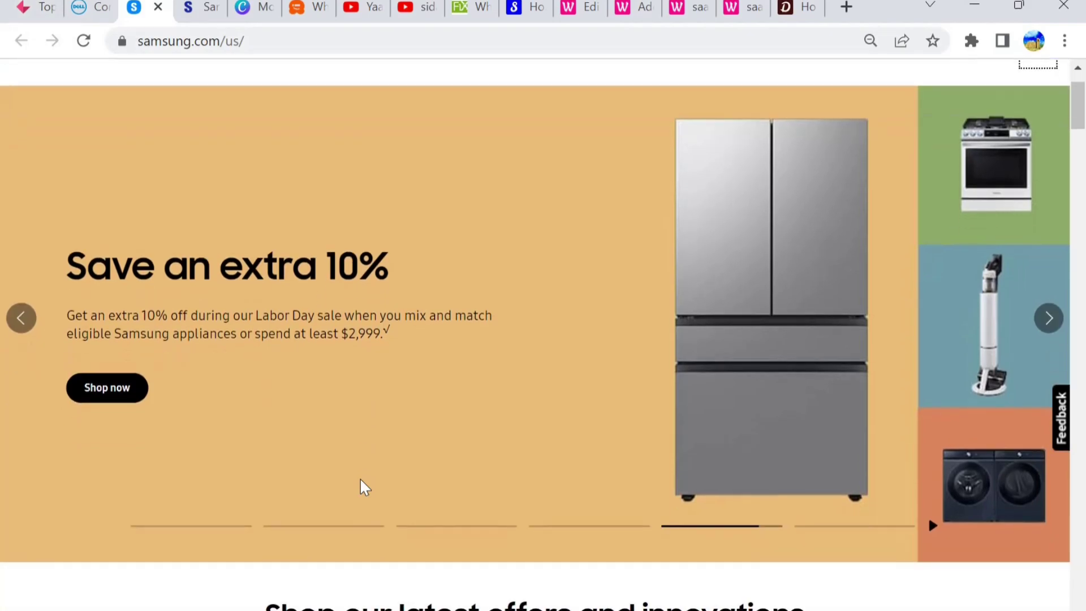
pyautogui.scroll(-8, 361, 480)
pyautogui.scroll(12, 360, 480)
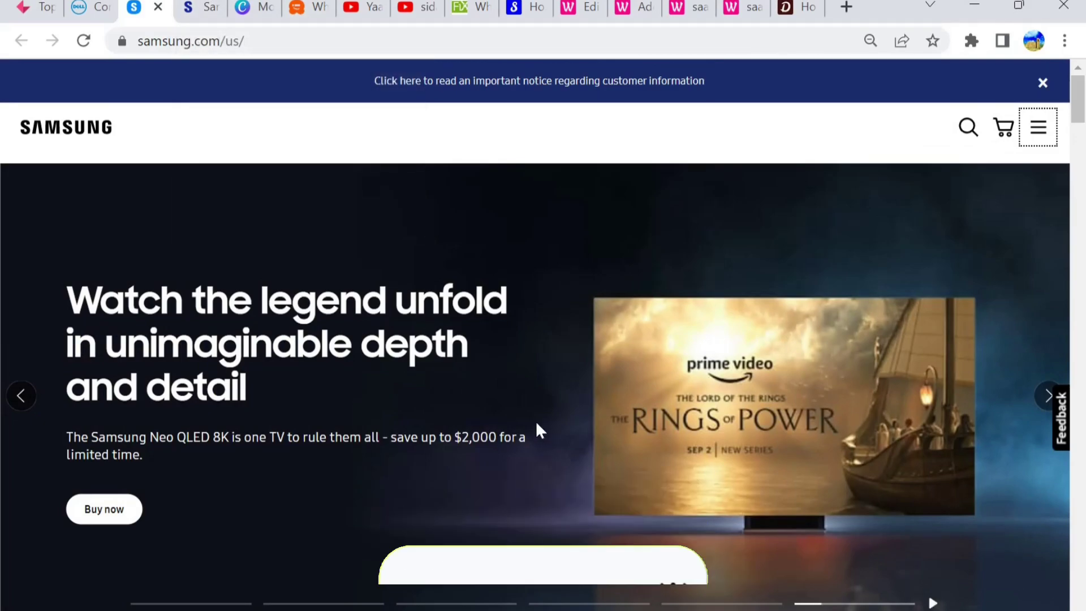
# Compare the YouTube channel's videos page with the Dell and Samsung home pages as design examples.
pyautogui.click(361, 5)
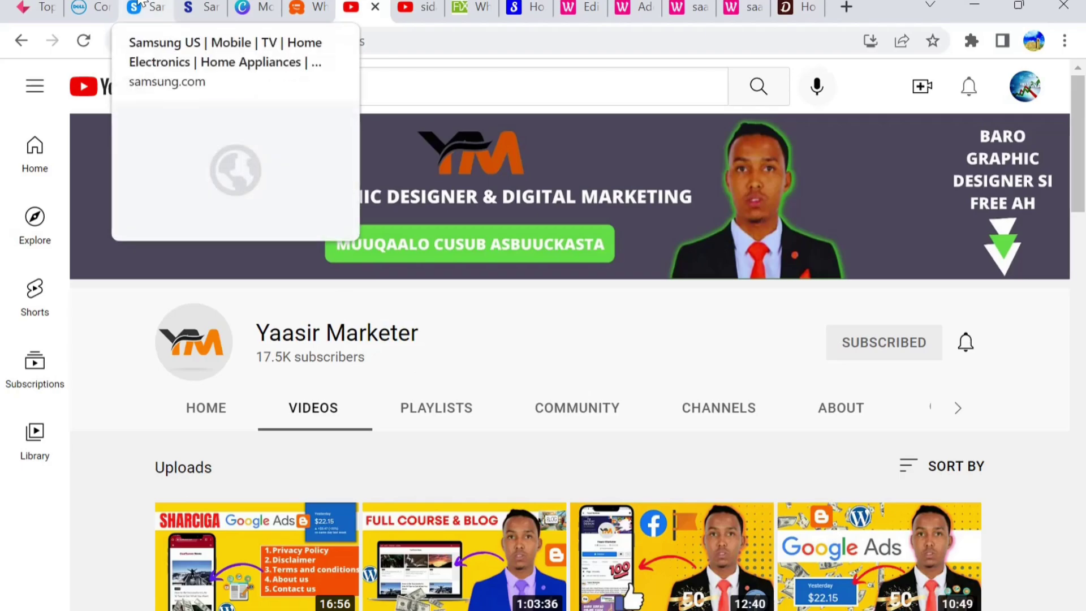
pyautogui.click(109, 5)
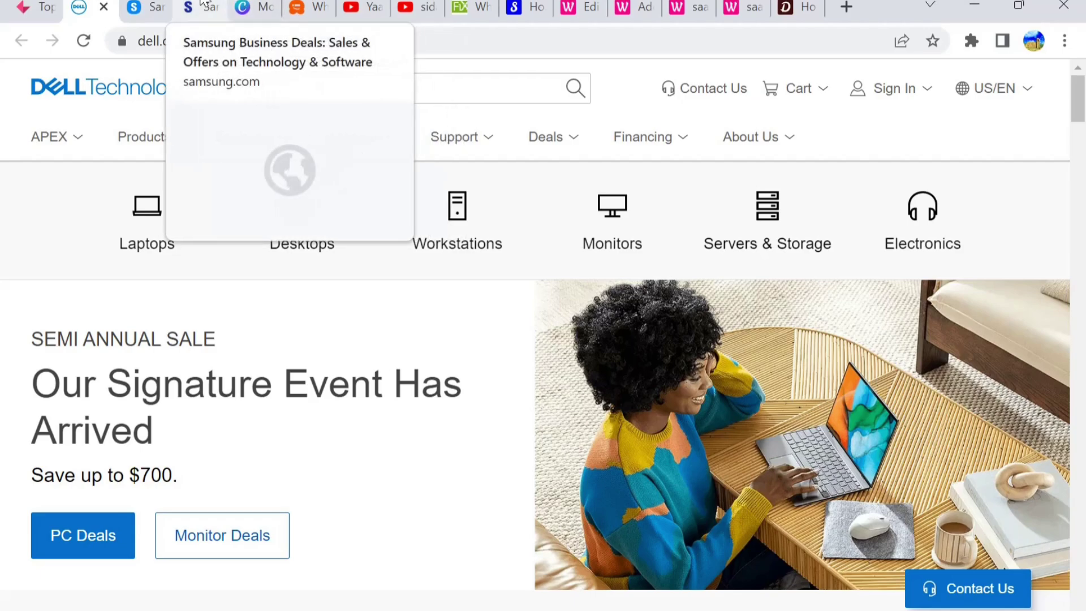
pyautogui.click(141, 5)
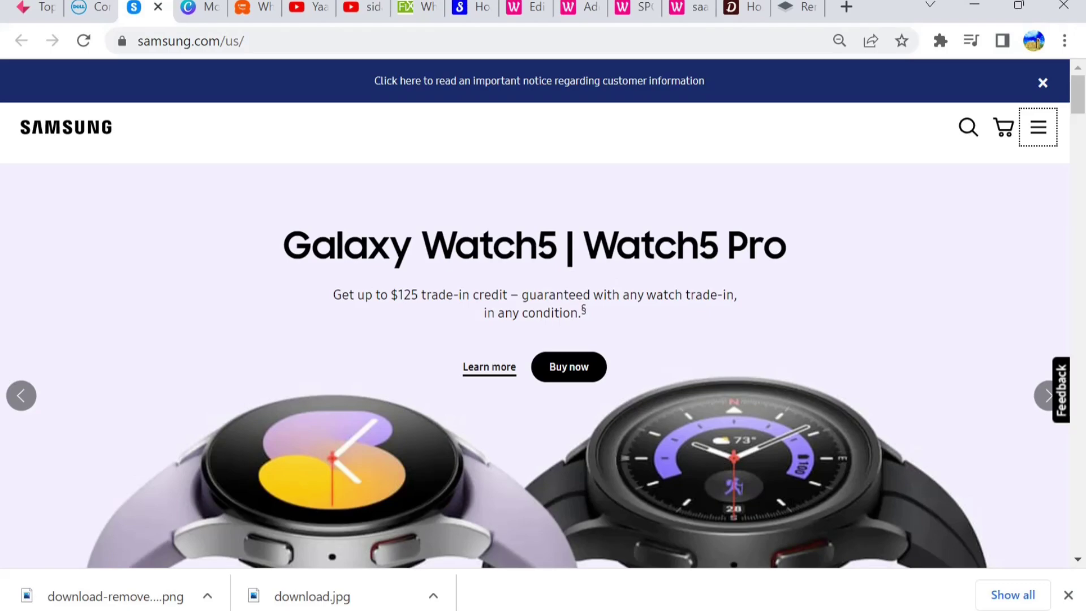
# Switch to the WordPress "saacad" draft and open the page for adding new themes.
pyautogui.click(552, 10)
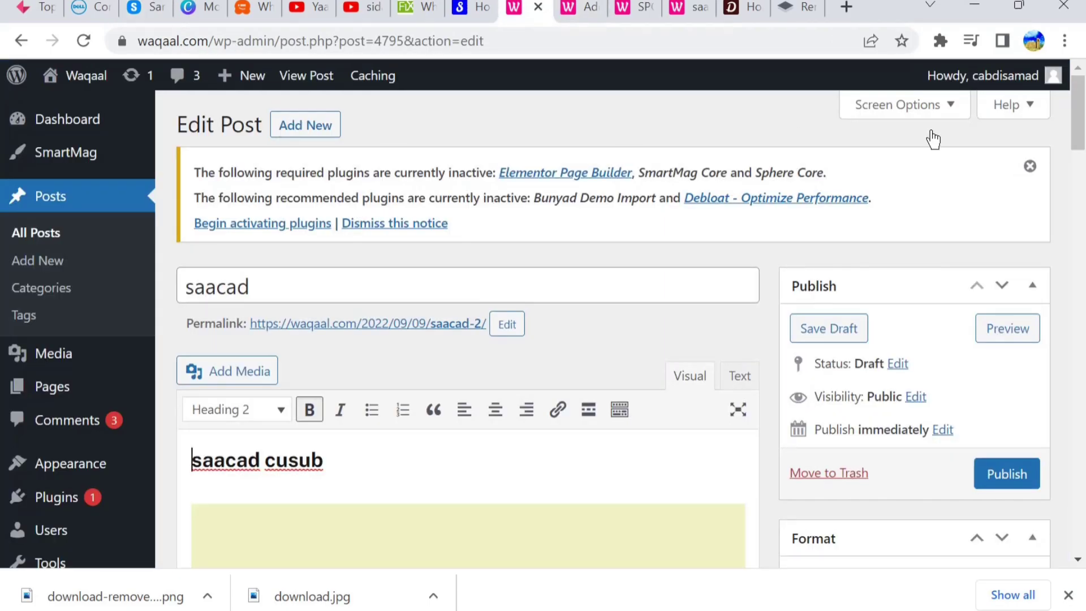
pyautogui.scroll(-3, 138, 338)
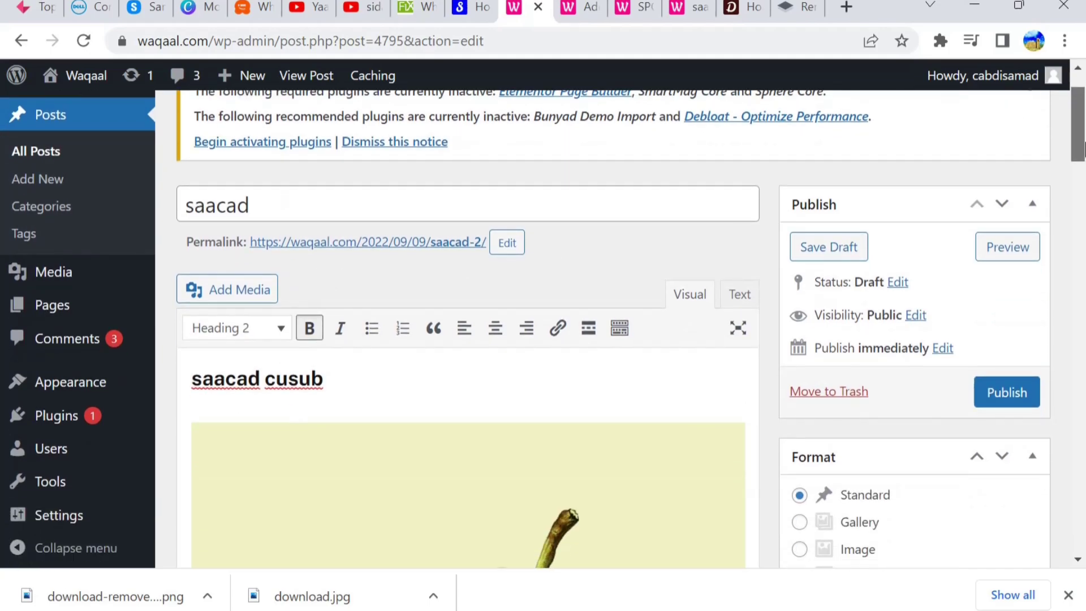
pyautogui.moveTo(77, 380)
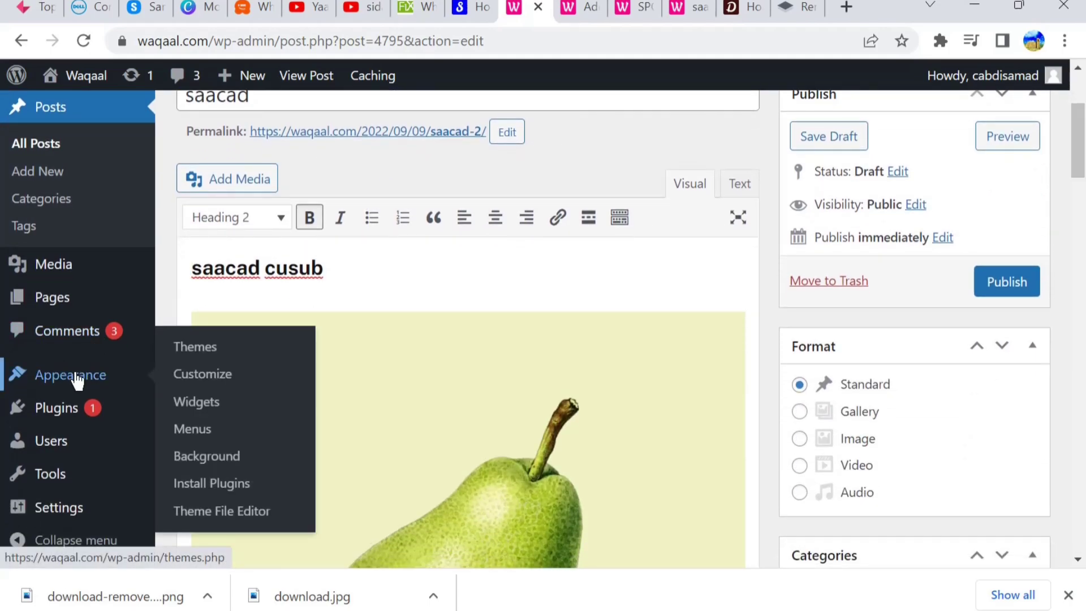
pyautogui.click(77, 380)
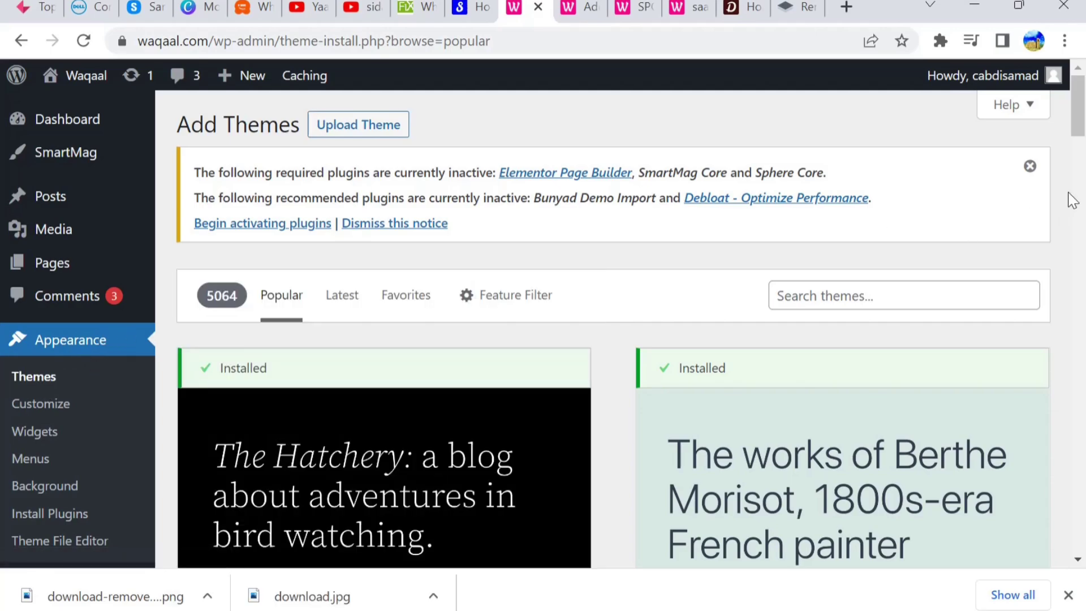
# Search the theme directory for "news", browse the resulting theme previews, and return to the Canva course outline.
pyautogui.moveTo(1077, 122)
pyautogui.mouseDown()
pyautogui.moveTo(1078, 152)
pyautogui.moveTo(1077, 122)
pyautogui.mouseUp()
pyautogui.click(856, 296)
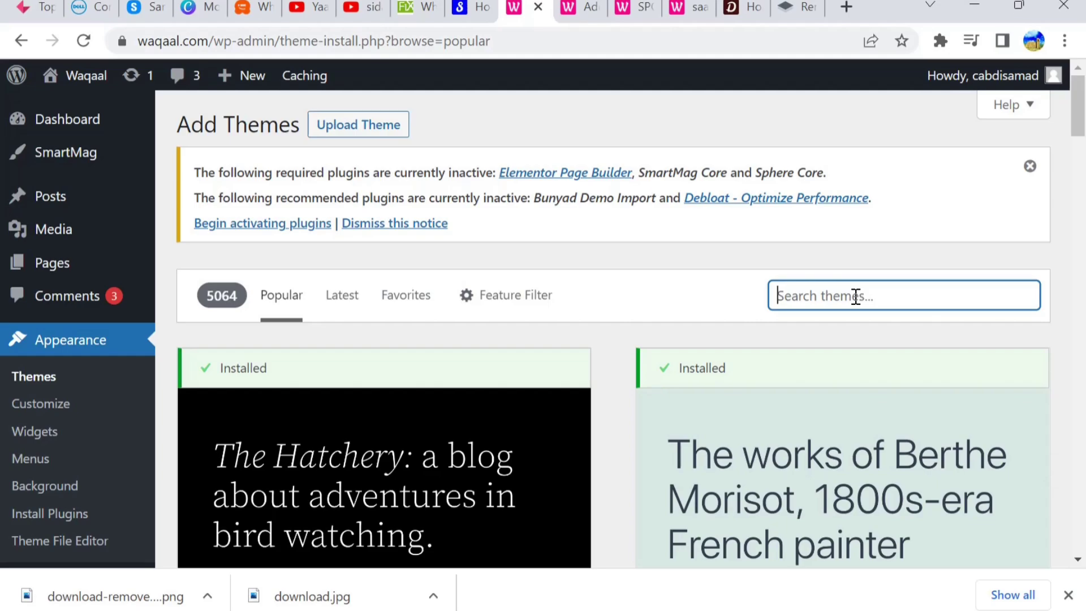
pyautogui.write('news')
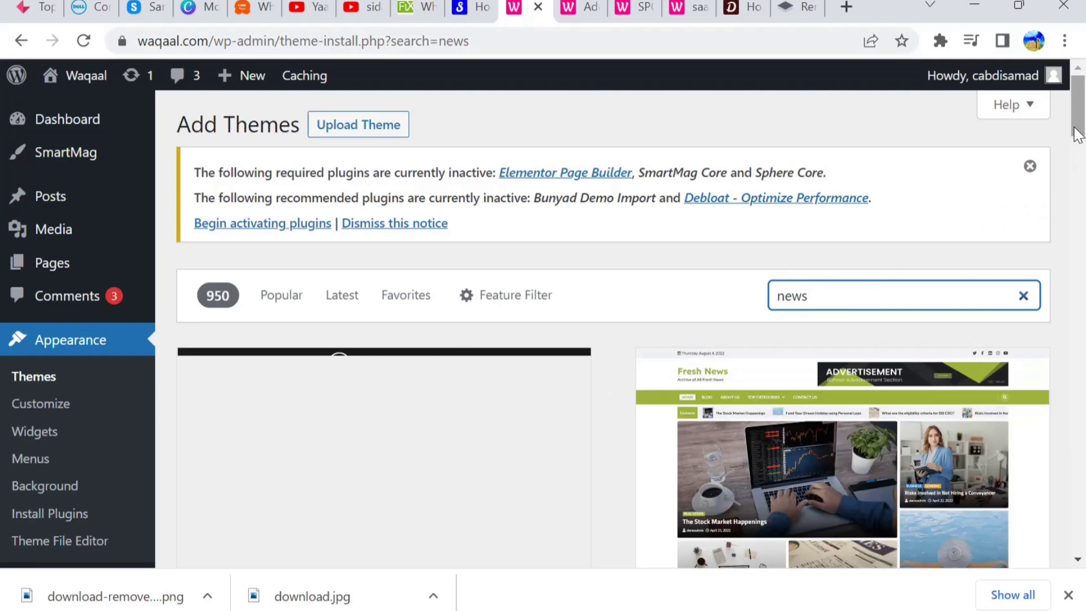
pyautogui.scroll(-3, 1080, 158)
pyautogui.moveTo(1080, 157); pyautogui.dragTo(1083, 209)
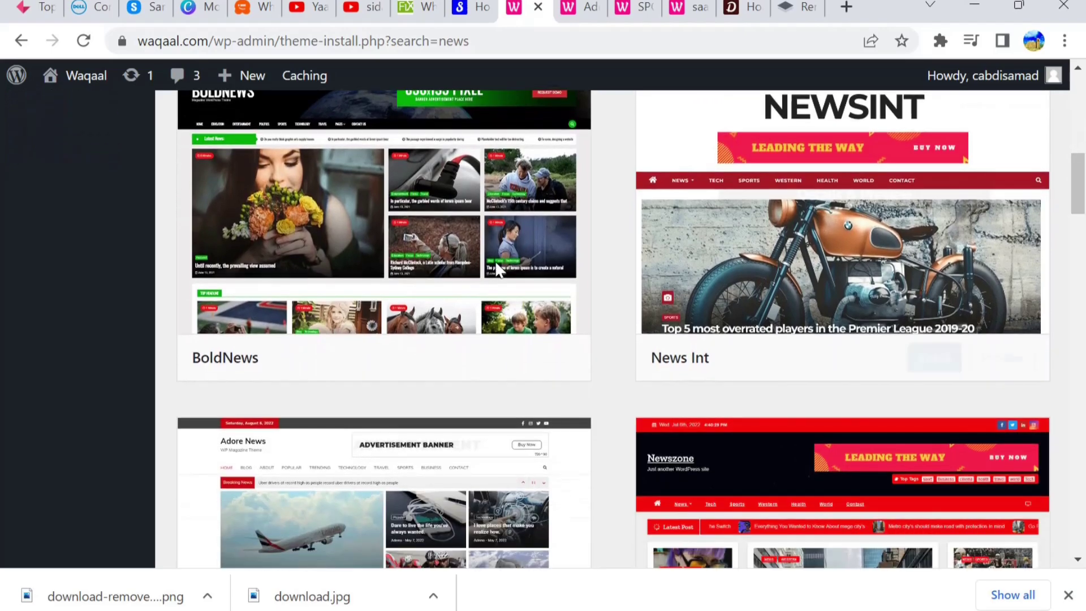
pyautogui.click(198, 12)
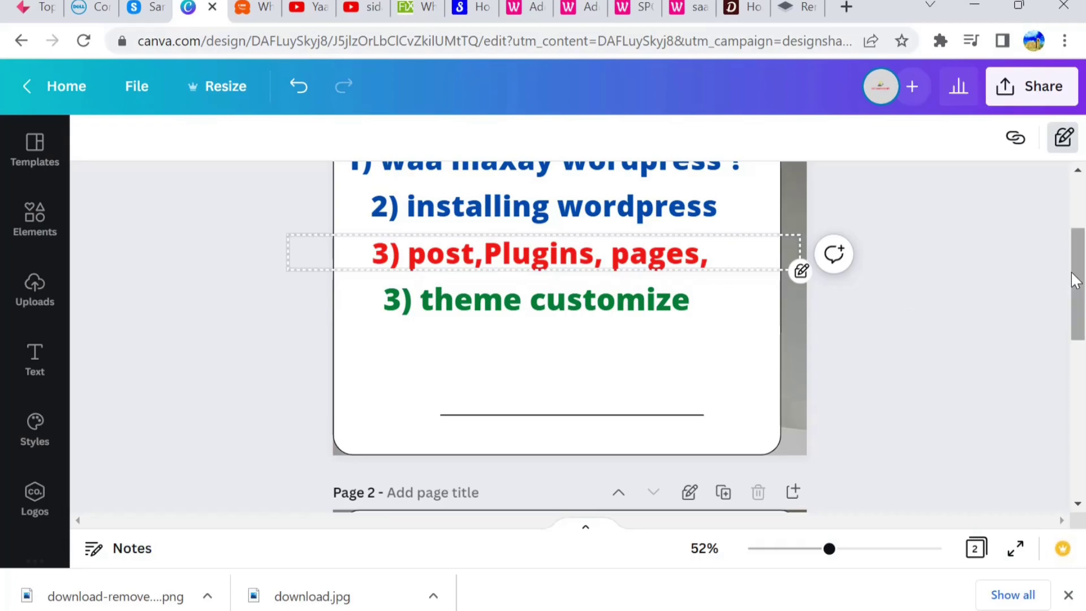
# Switch from the Canva outline to the Waqaal sports category page and open it in the theme customizer.
pyautogui.moveTo(1078, 283); pyautogui.dragTo(1080, 413)
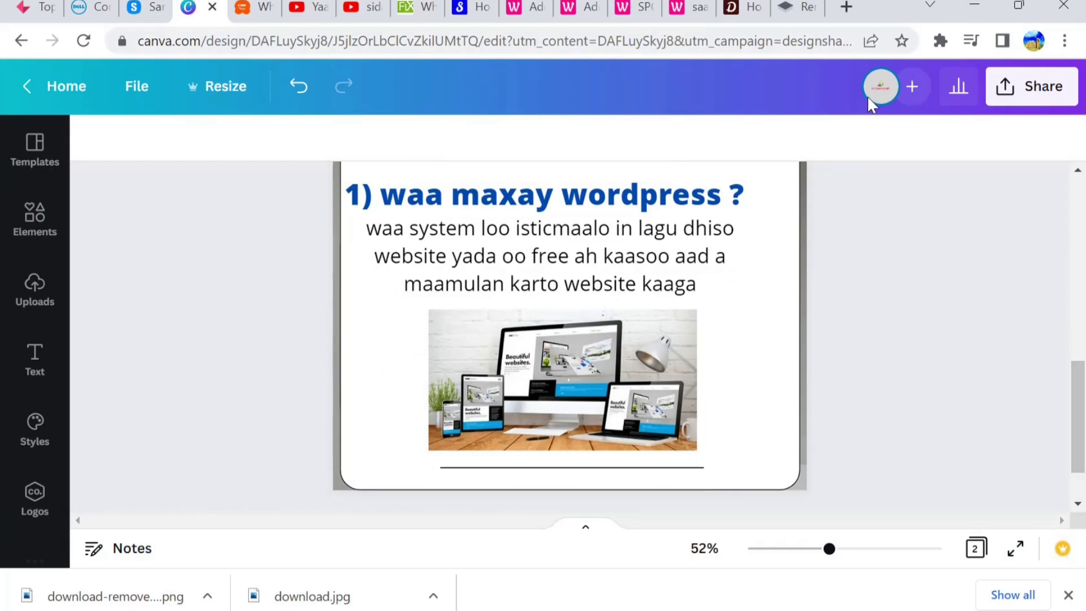
pyautogui.click(687, 8)
pyautogui.click(636, 6)
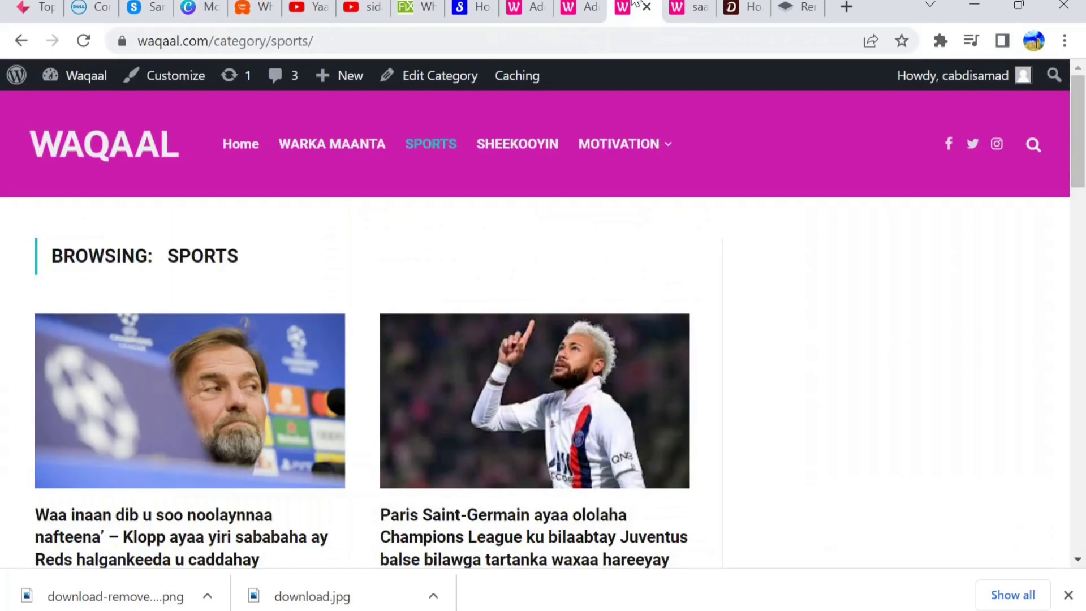
pyautogui.click(582, 7)
pyautogui.click(521, 5)
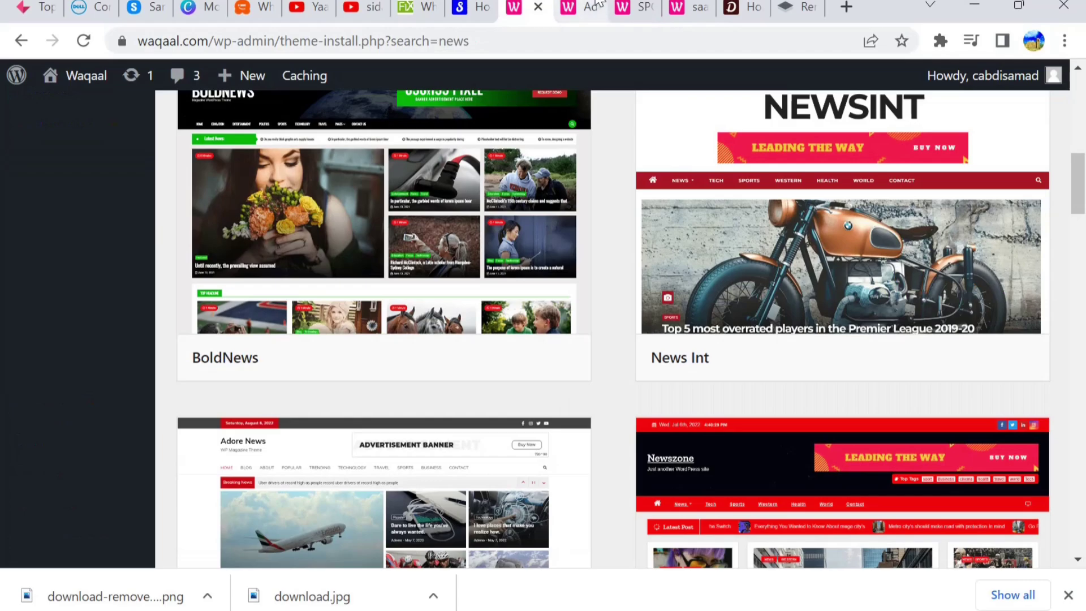
pyautogui.click(631, 5)
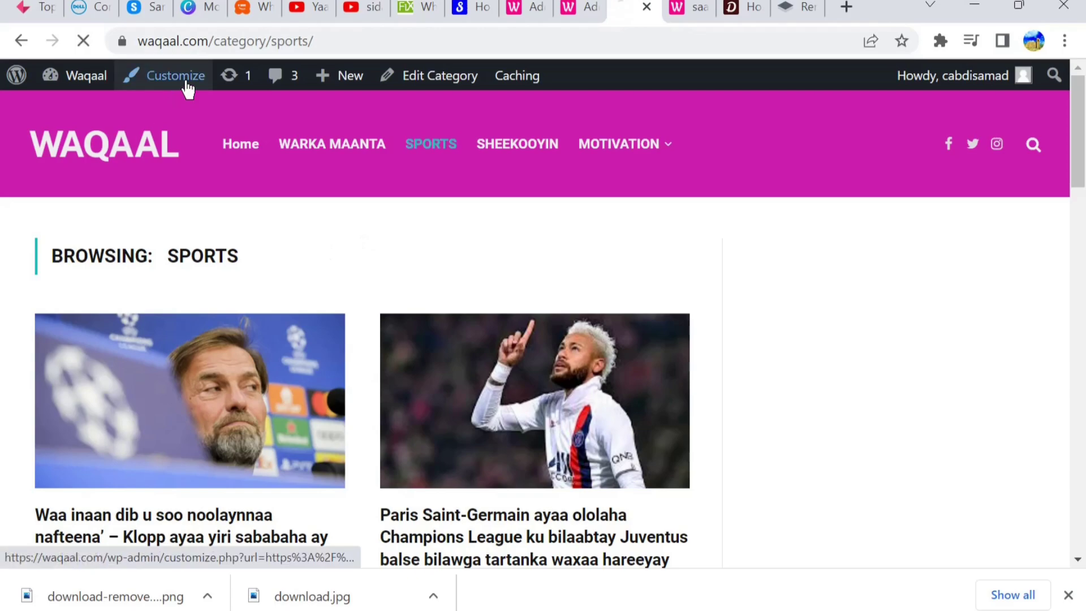
pyautogui.click(537, 5)
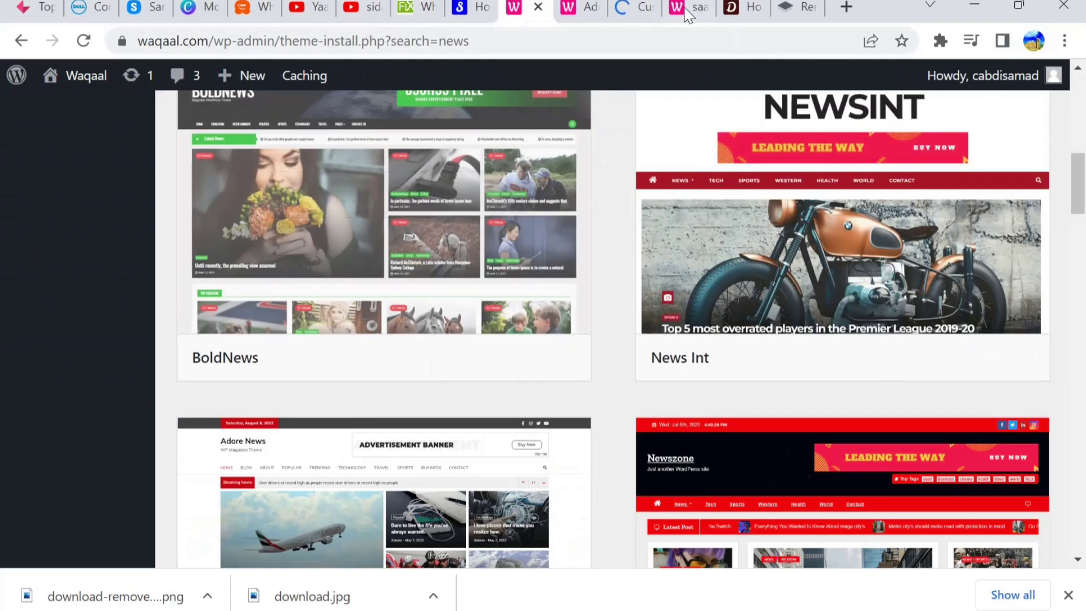
pyautogui.click(658, 7)
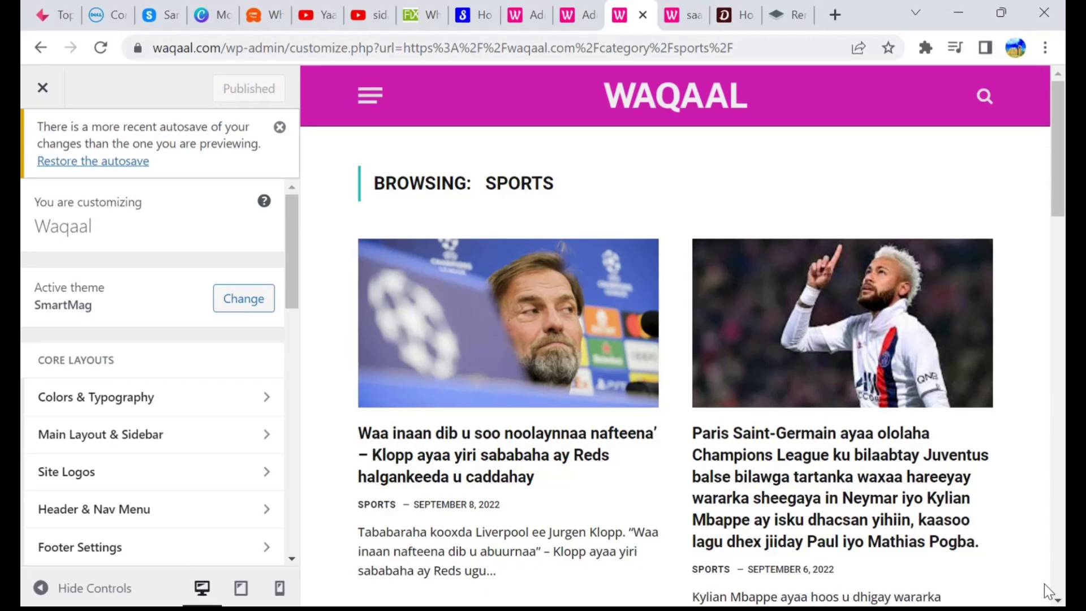
# Preview the sports page at mobile size, opening and closing its hamburger menu.
pyautogui.moveTo(684, 608)
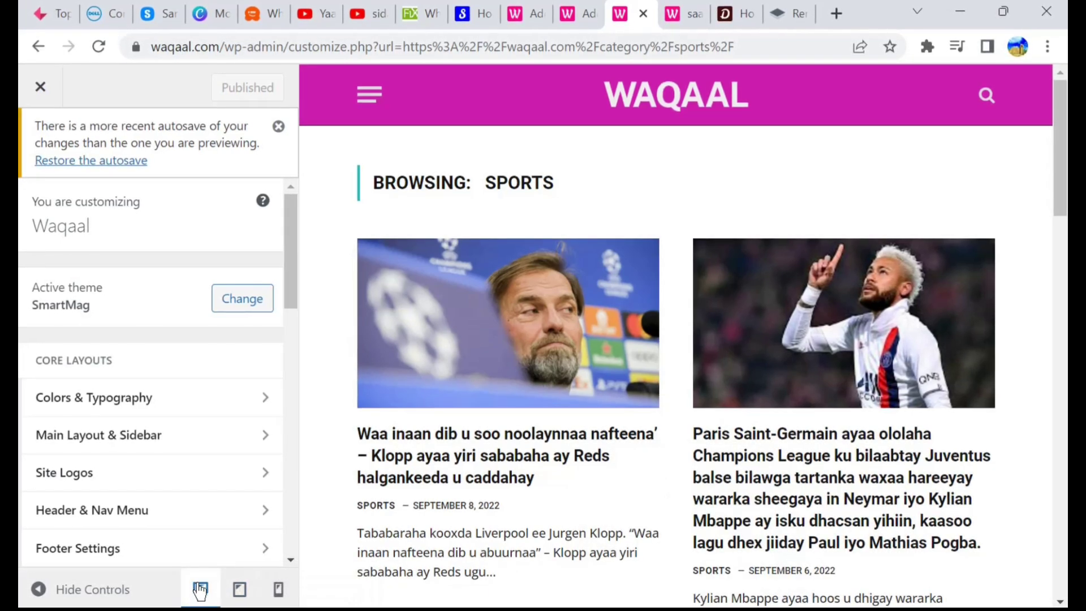
pyautogui.click(285, 591)
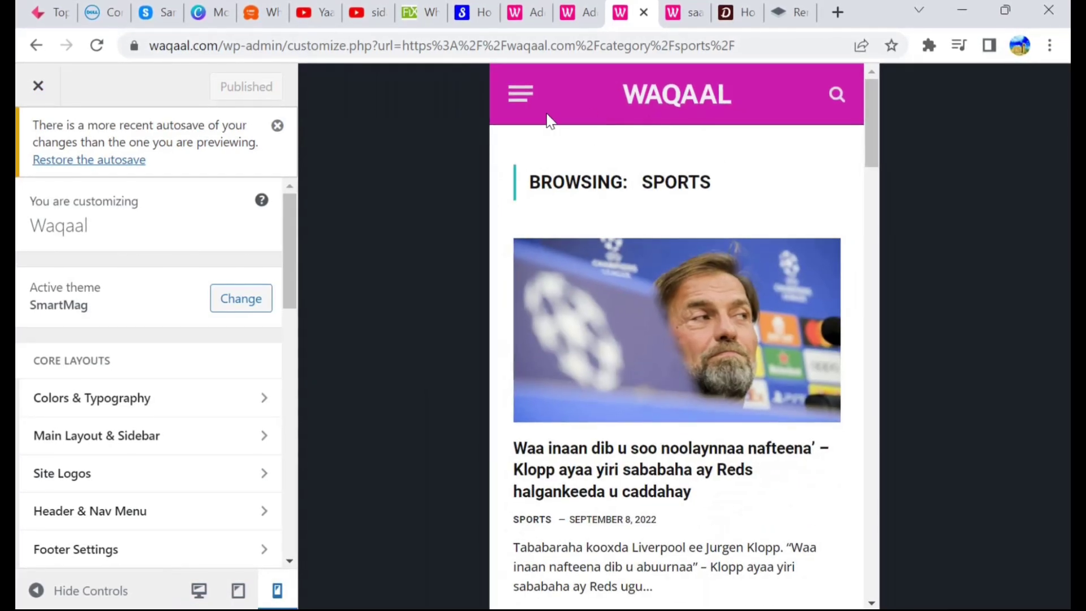
pyautogui.click(515, 108)
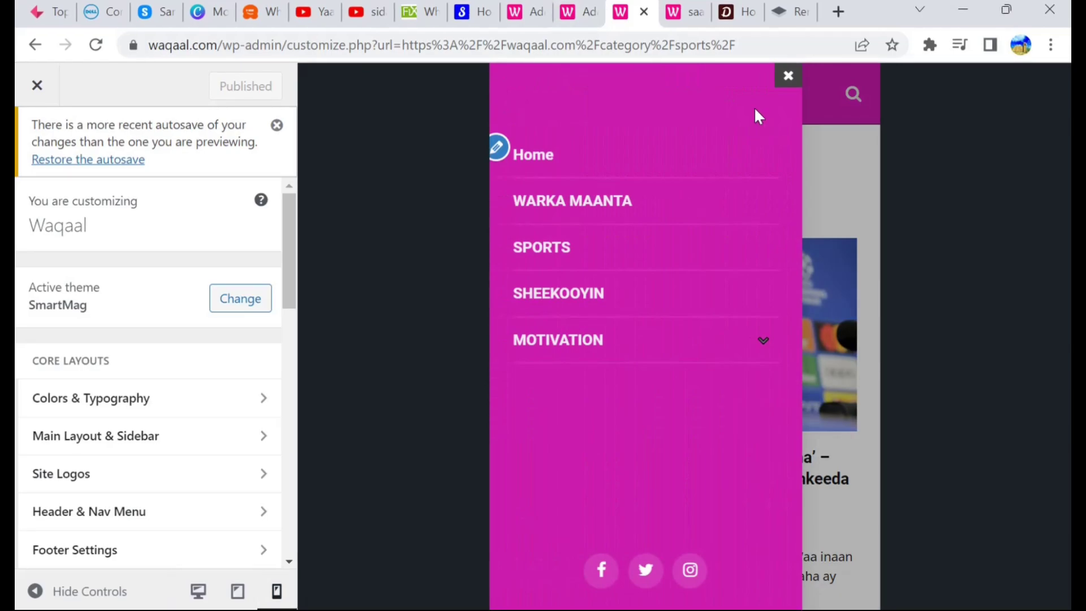
pyautogui.click(790, 79)
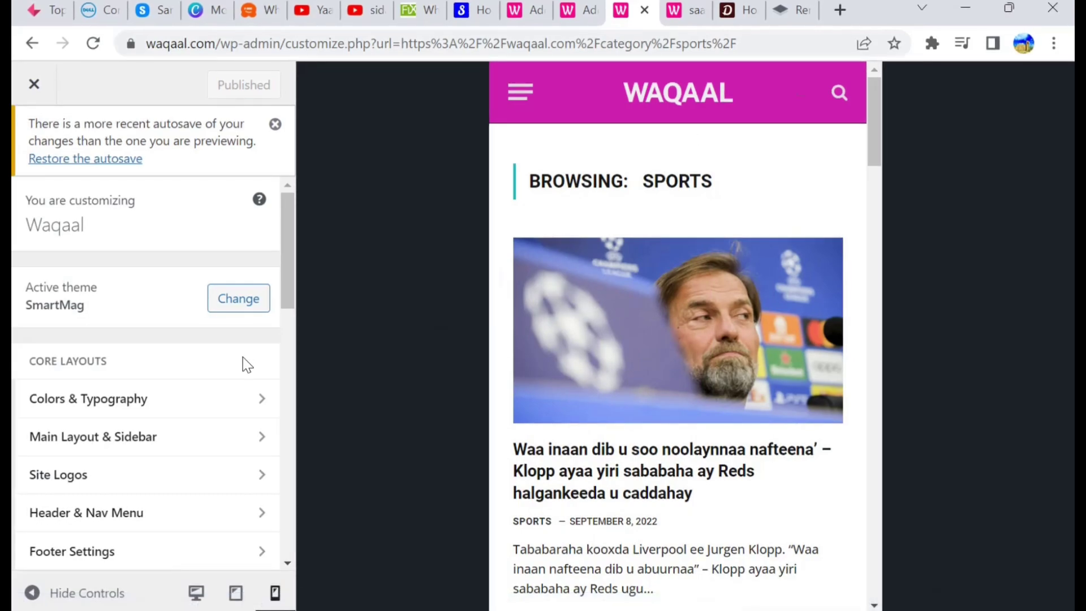
# Look at the Main Layout & Sidebar settings and return to the list of customizer sections.
pyautogui.moveTo(285, 250); pyautogui.dragTo(286, 261)
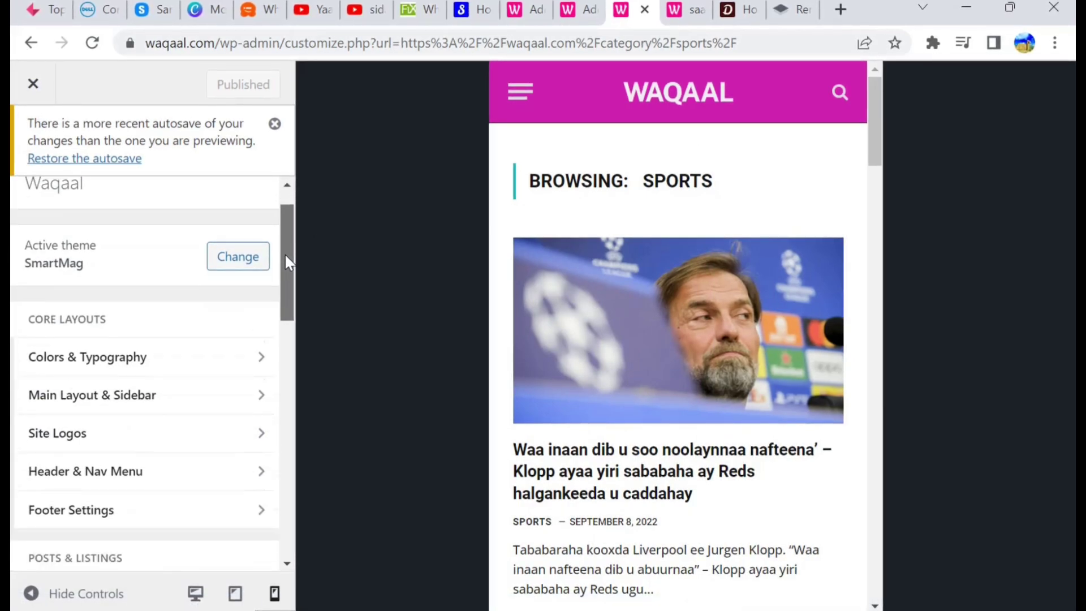
pyautogui.scroll(-2, 286, 262)
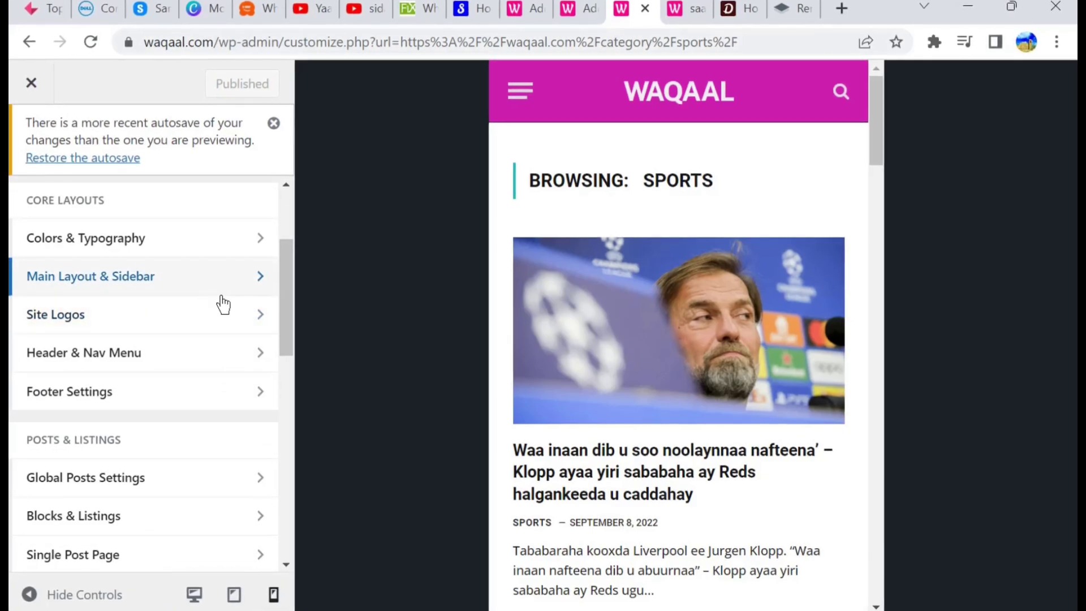
pyautogui.click(231, 275)
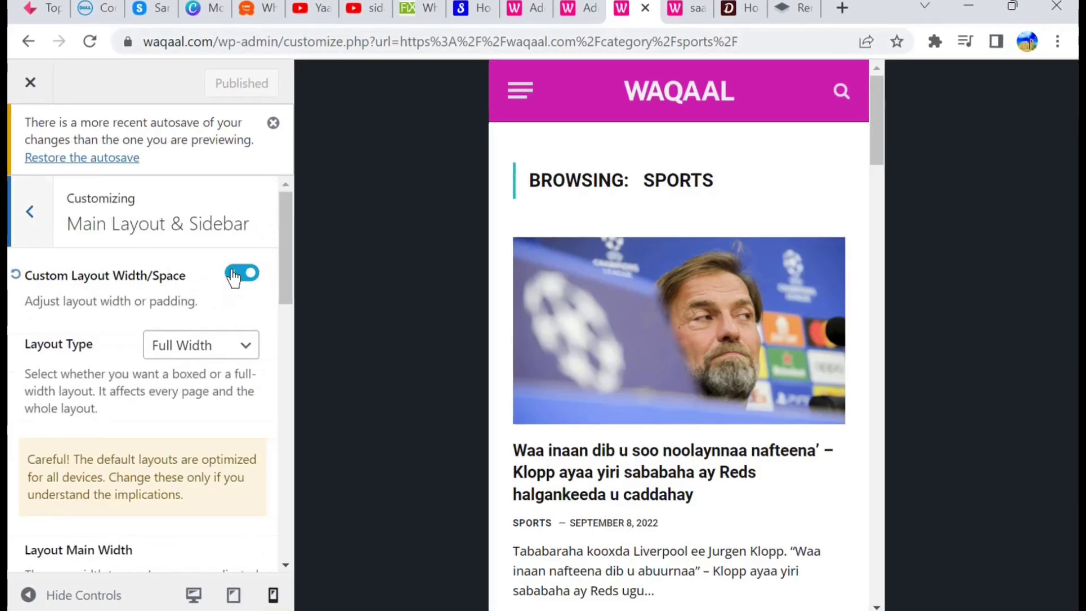
pyautogui.click(40, 226)
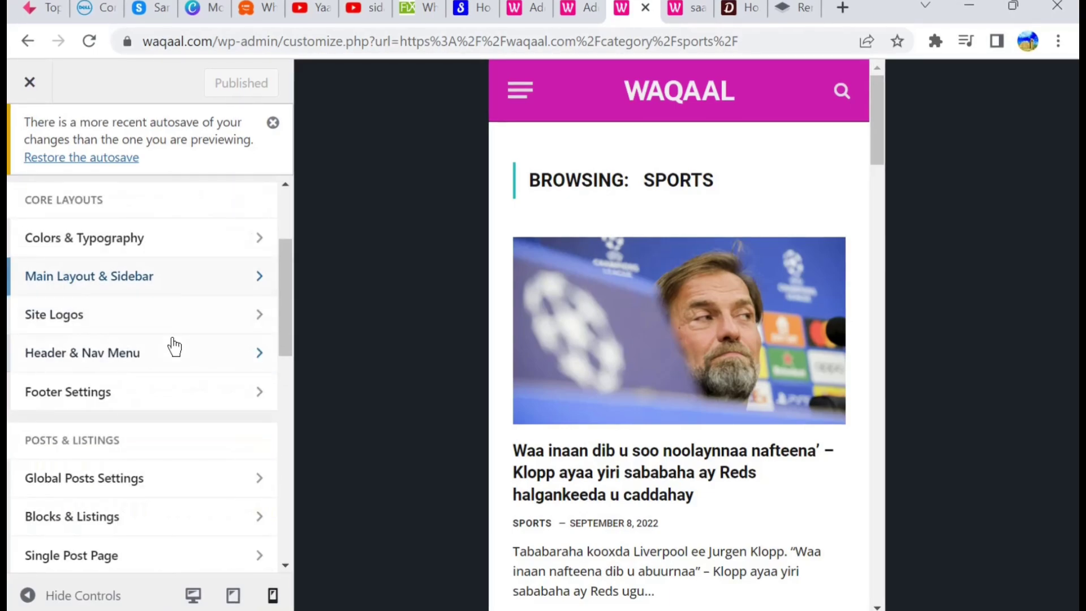
# Open the Offcanvas / Hamburger Menu settings under Header & Nav Menu and expand the Dark: Background Color picker.
pyautogui.click(221, 359)
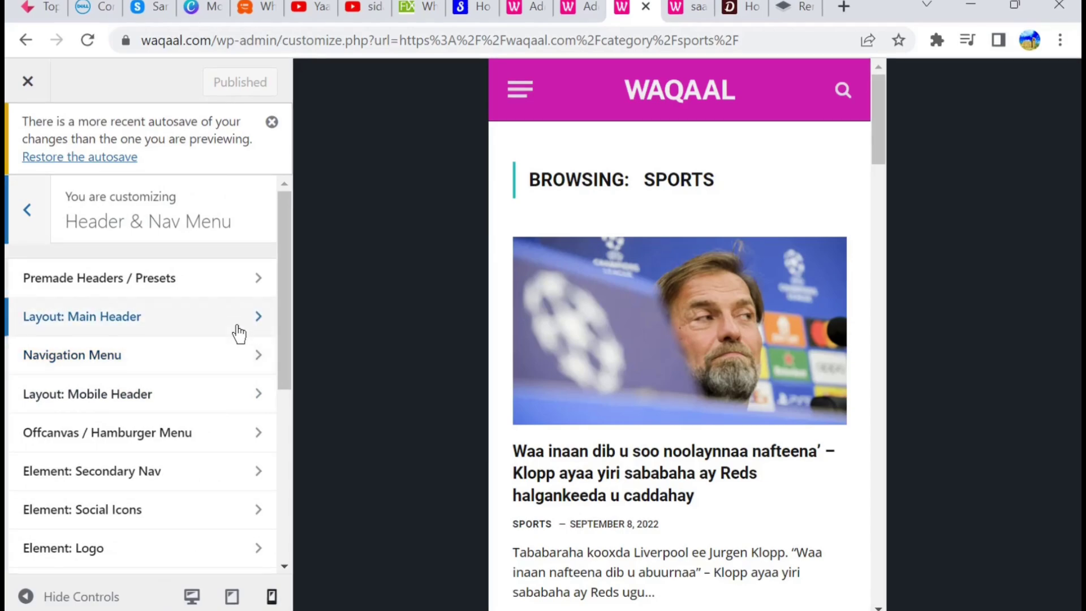
pyautogui.moveTo(283, 293); pyautogui.dragTo(281, 320)
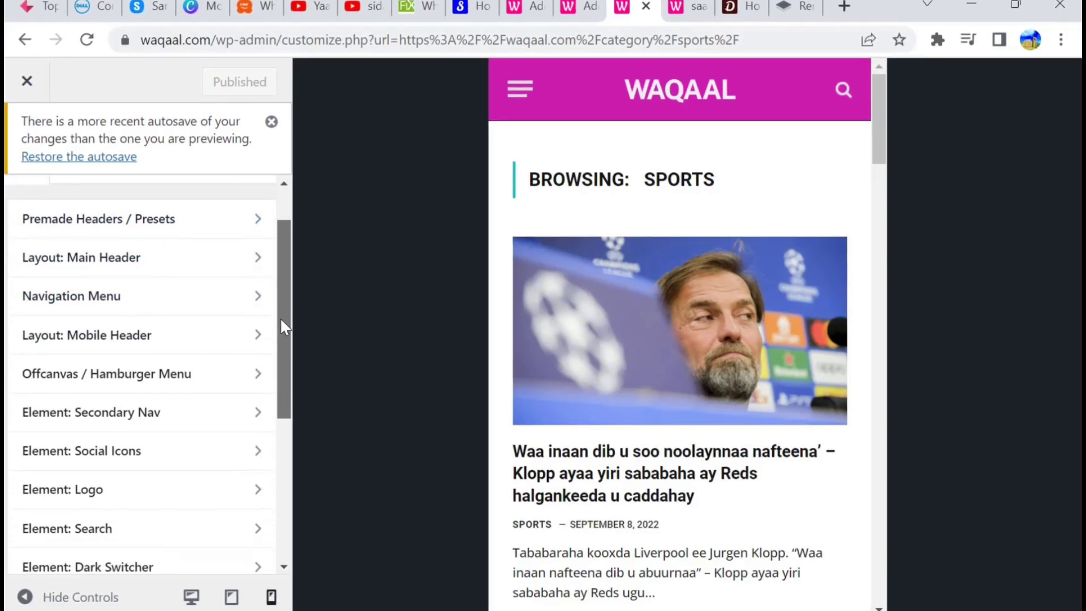
pyautogui.click(258, 382)
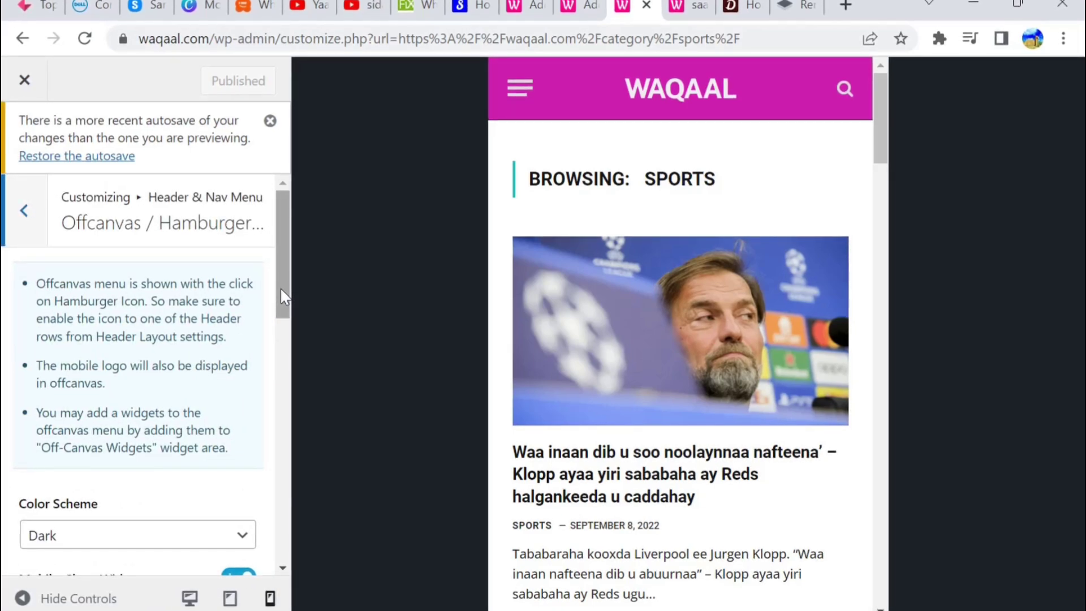
pyautogui.moveTo(281, 288); pyautogui.dragTo(275, 443)
pyautogui.click(208, 398)
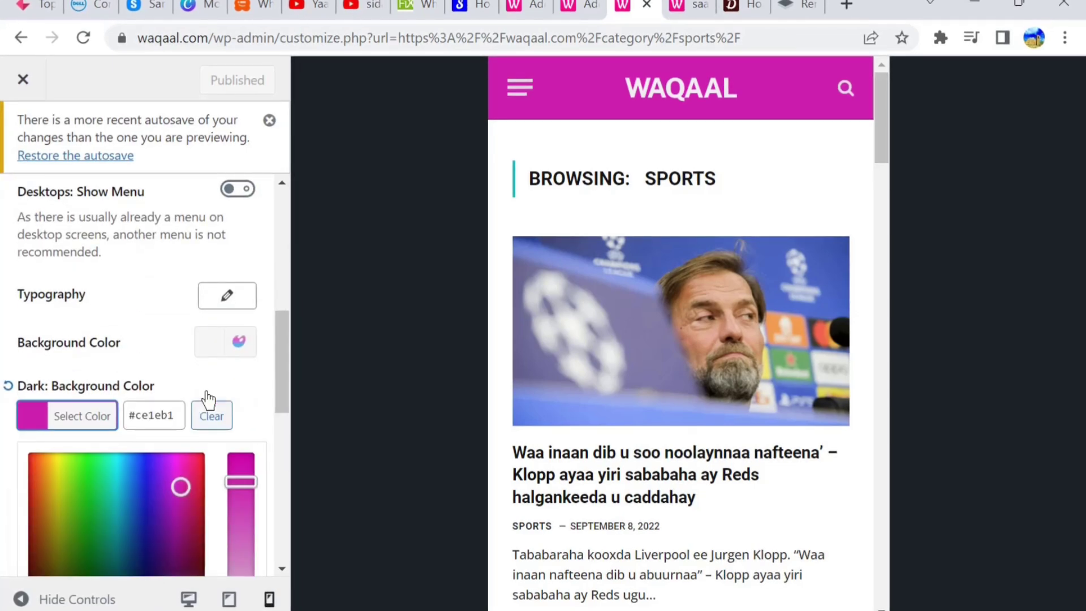
# Copy the hex code of the hamburger menu's dark background color and change the color to purple #9325f9.
pyautogui.click(163, 417)
pyautogui.tripleClick(163, 418)
pyautogui.hotkey('ctrl', 'c')
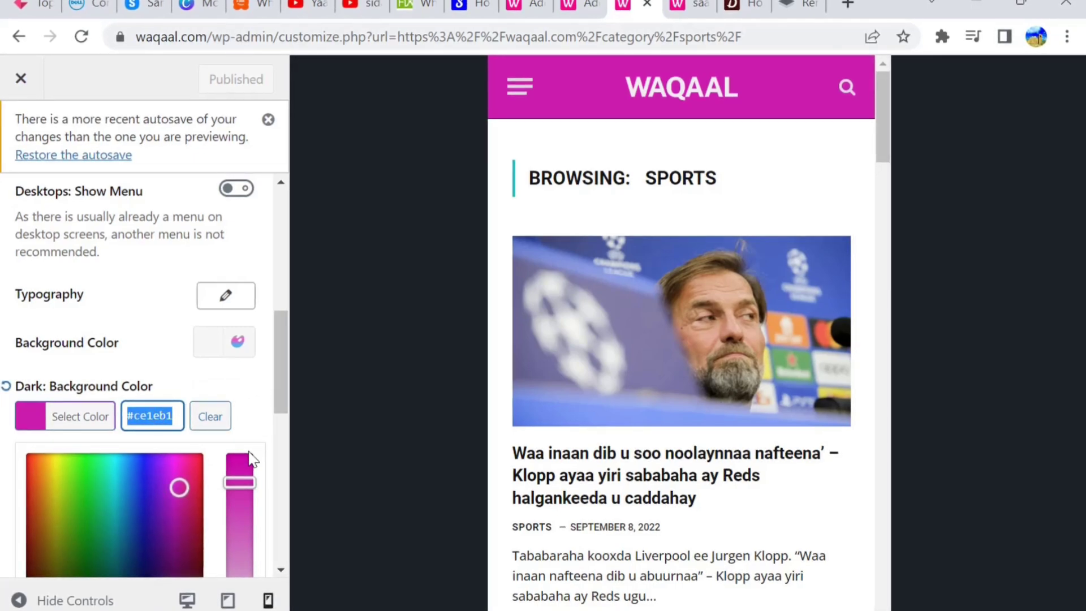
pyautogui.click(236, 405)
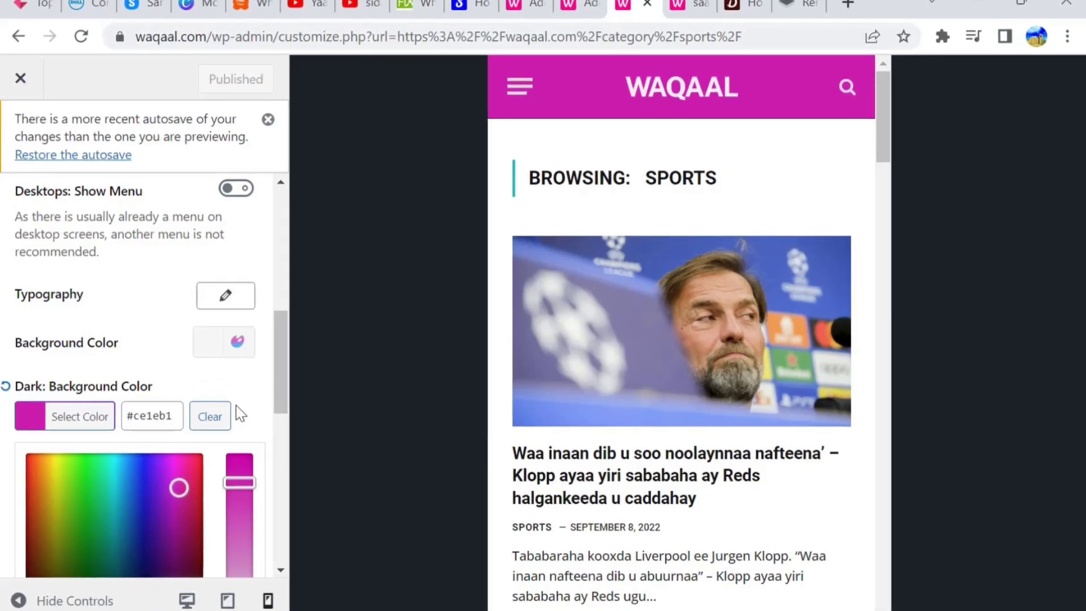
pyautogui.click(159, 458)
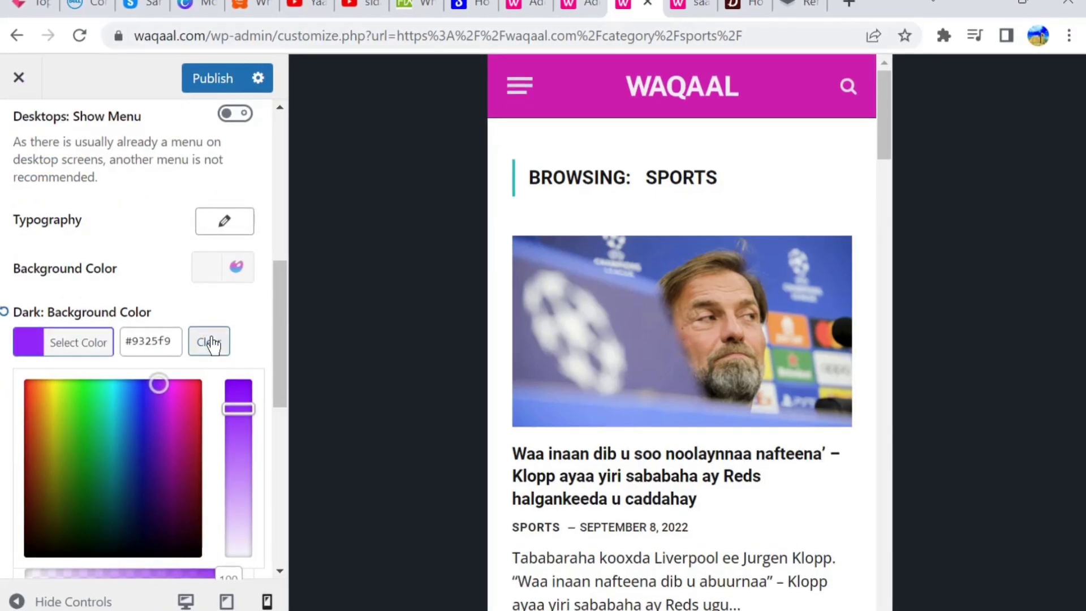
# Restore the hamburger menu's dark background color by pasting the copied code #ce1eb1.
pyautogui.click(160, 341)
pyautogui.hotkey('ctrl', 'a')
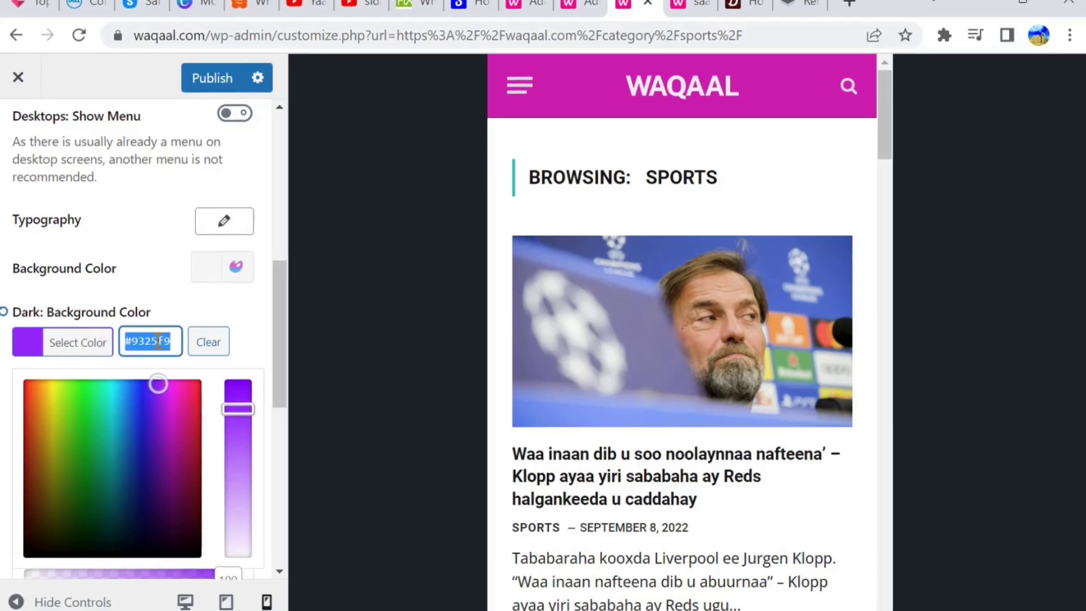
pyautogui.hotkey('ctrl', 'v')
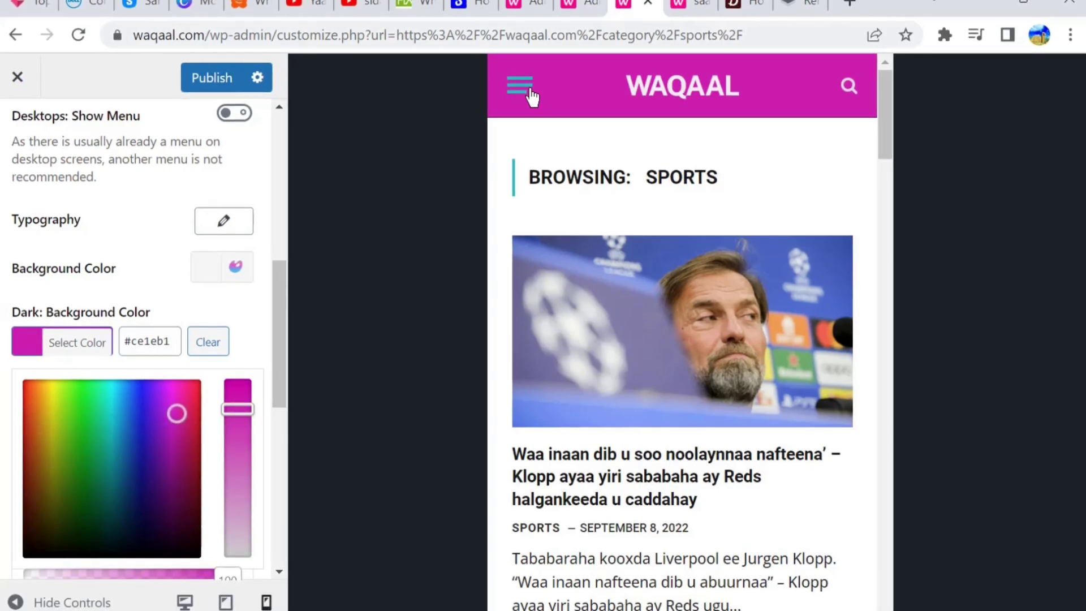
# Open the hamburger menu in the mobile preview and set its dark background color to blue #3e1ecc.
pyautogui.click(523, 89)
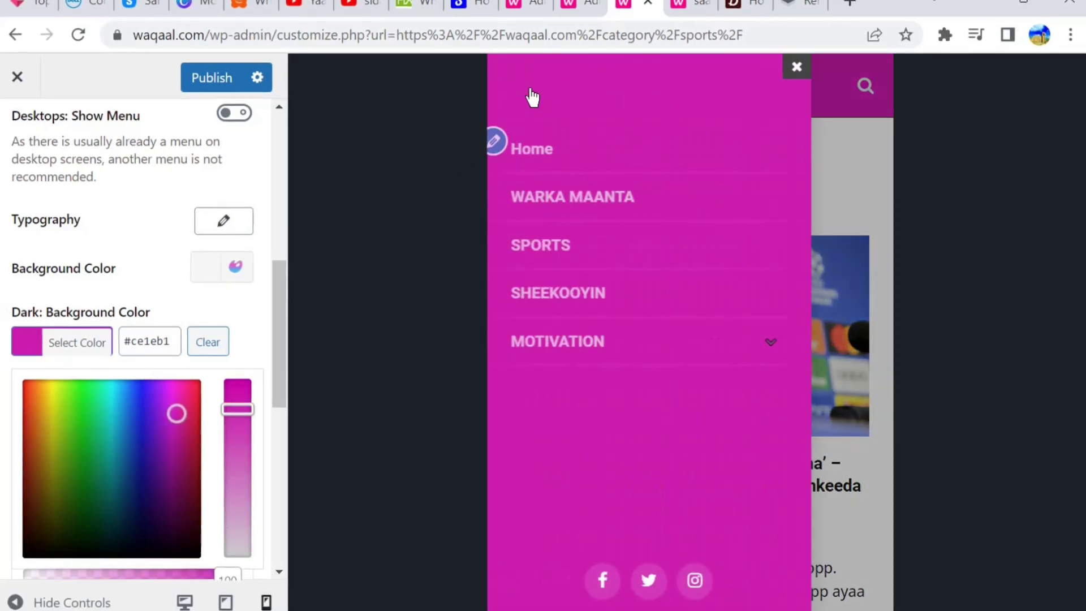
pyautogui.click(147, 415)
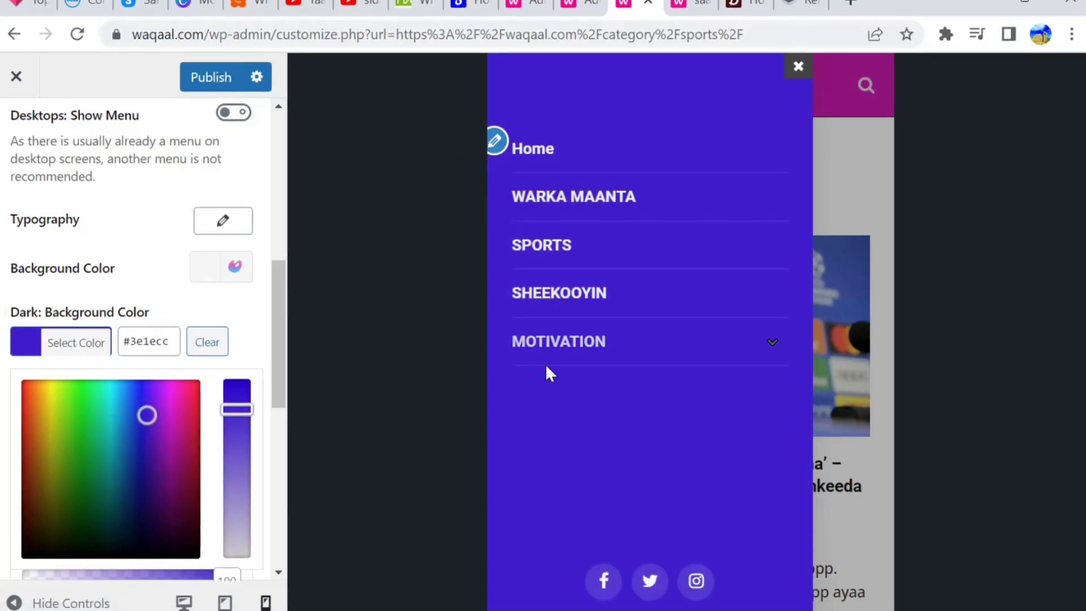